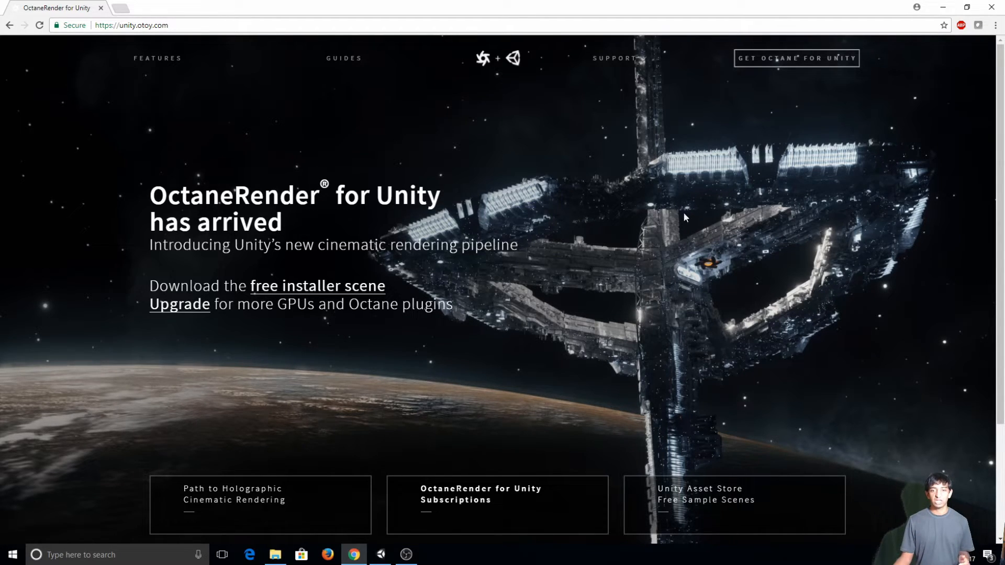
# Review the OctaneRender for Unity features page, from the PBR viewport and node graph to path-traced lighting and lightmap baking
pyautogui.click(152, 61)
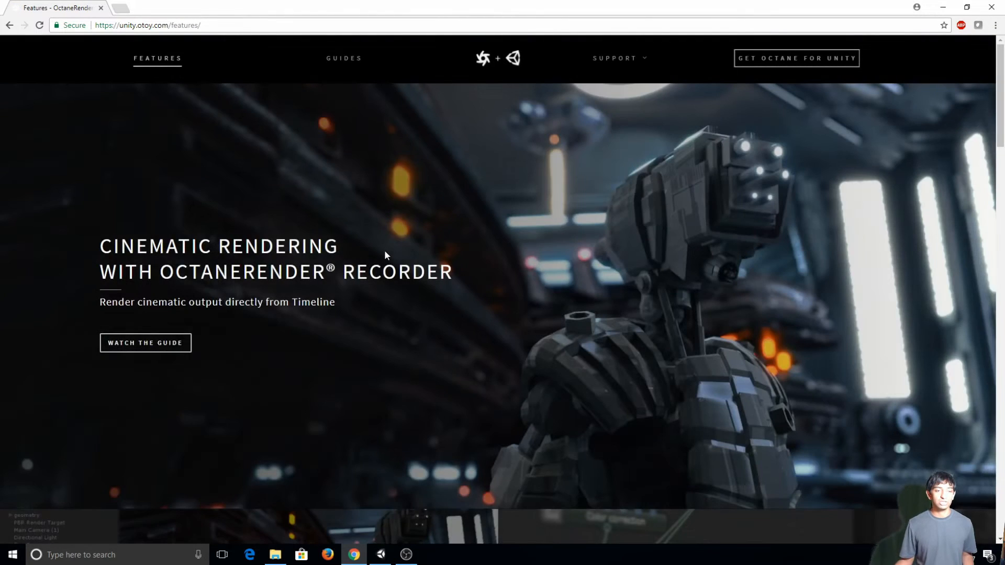
pyautogui.scroll(-8, 530, 212)
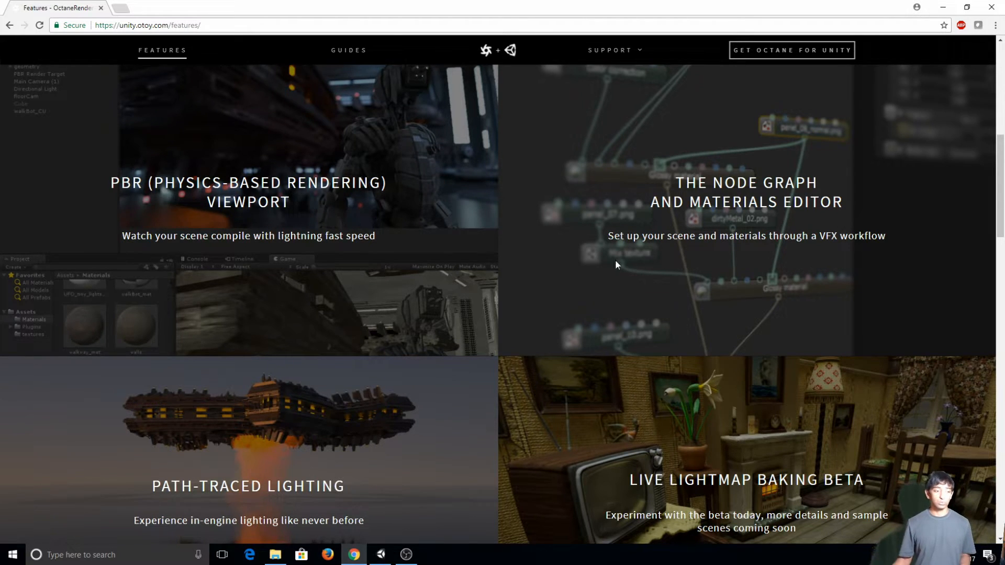
pyautogui.scroll(-2, 533, 309)
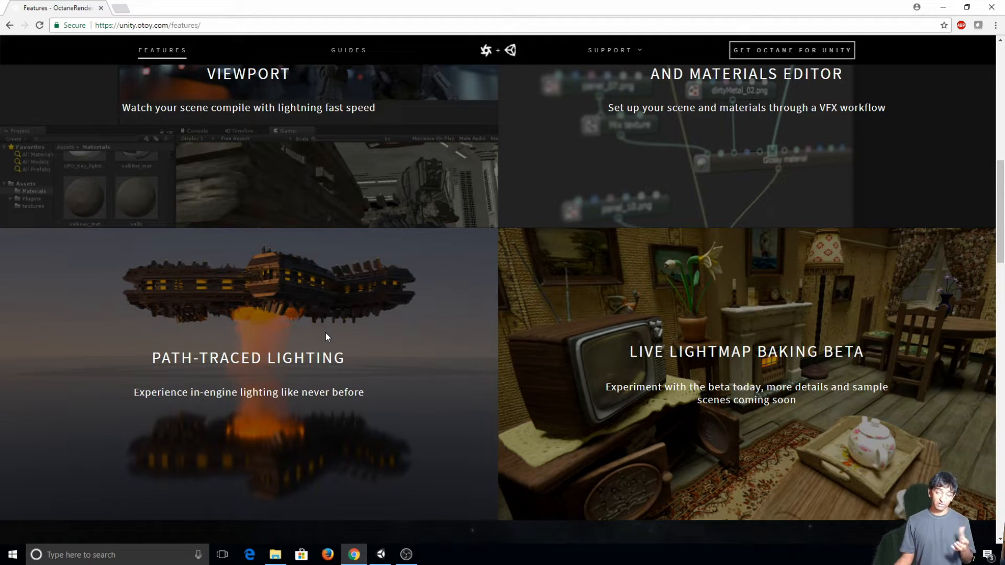
pyautogui.scroll(-2, 729, 364)
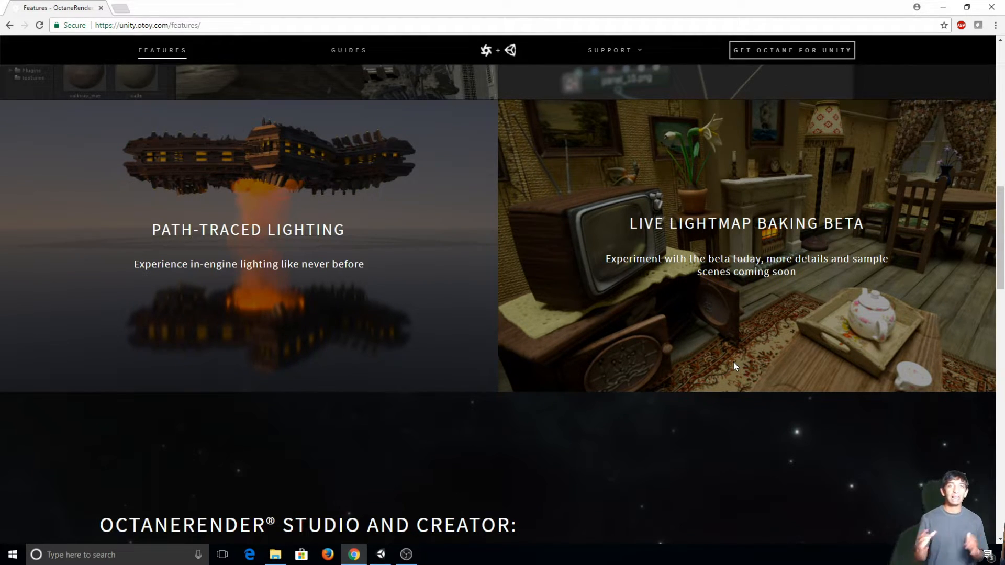
# Look through the available OctaneRender for Unity guides, such as installation, recorder, lights, materials, lighting kernels and cameras
pyautogui.click(350, 51)
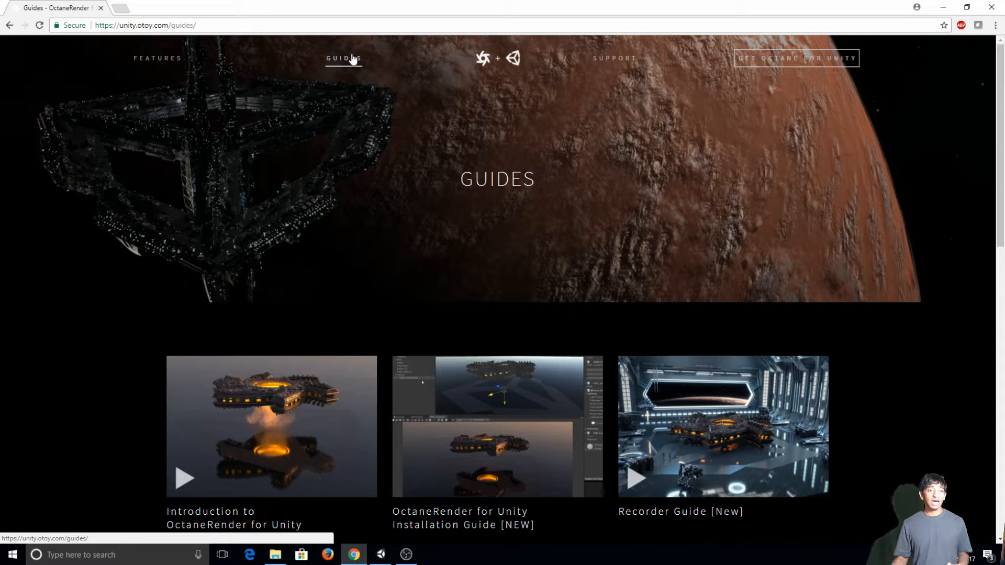
pyautogui.scroll(-1, 426, 171)
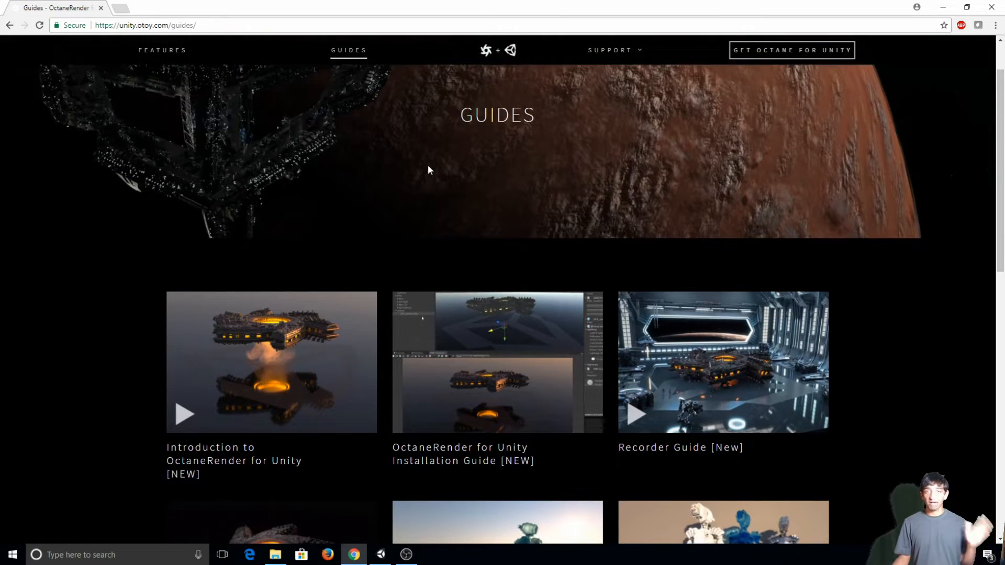
pyautogui.scroll(-2, 537, 198)
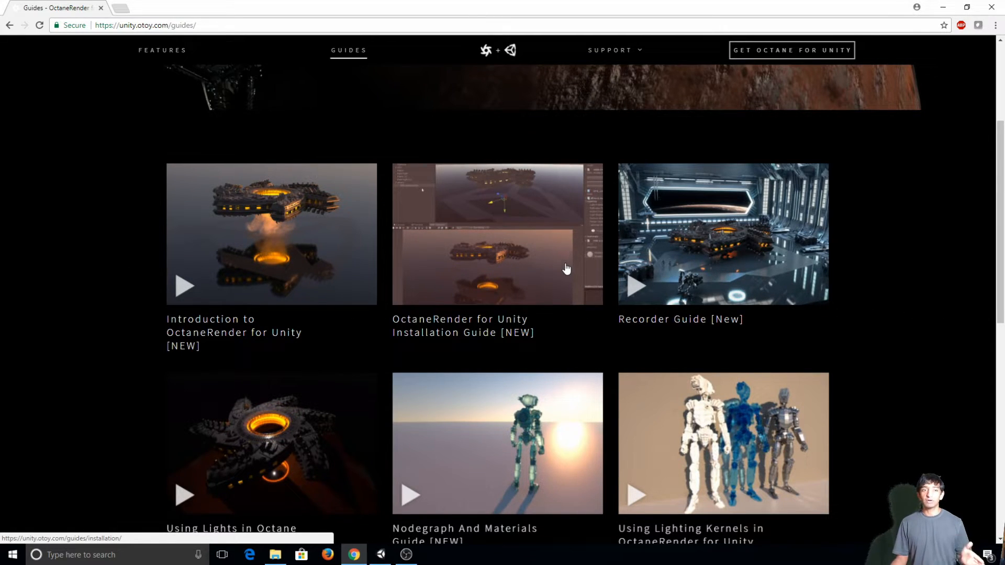
pyautogui.scroll(-1, 276, 328)
pyautogui.scroll(-3, 580, 359)
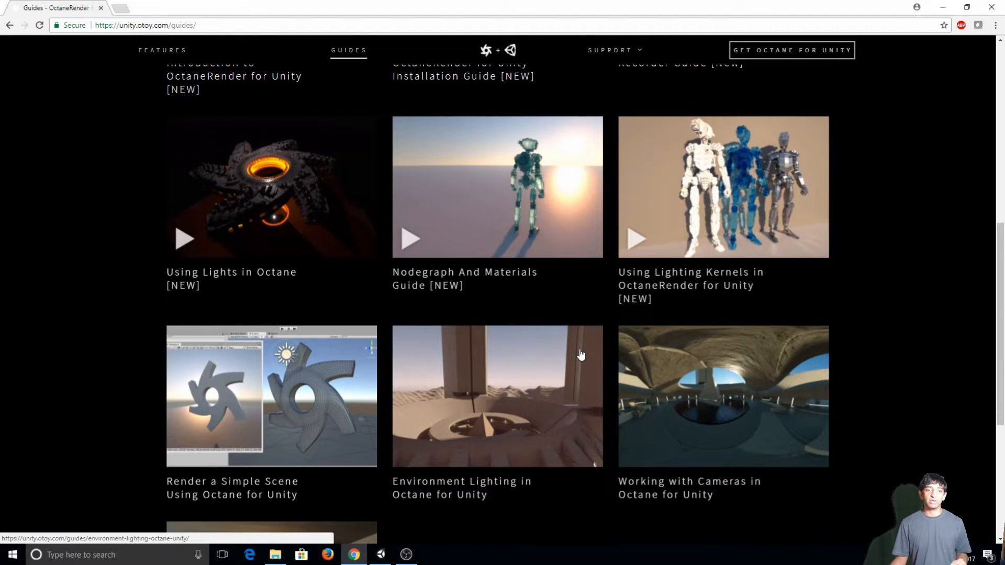
pyautogui.scroll(-2, 592, 361)
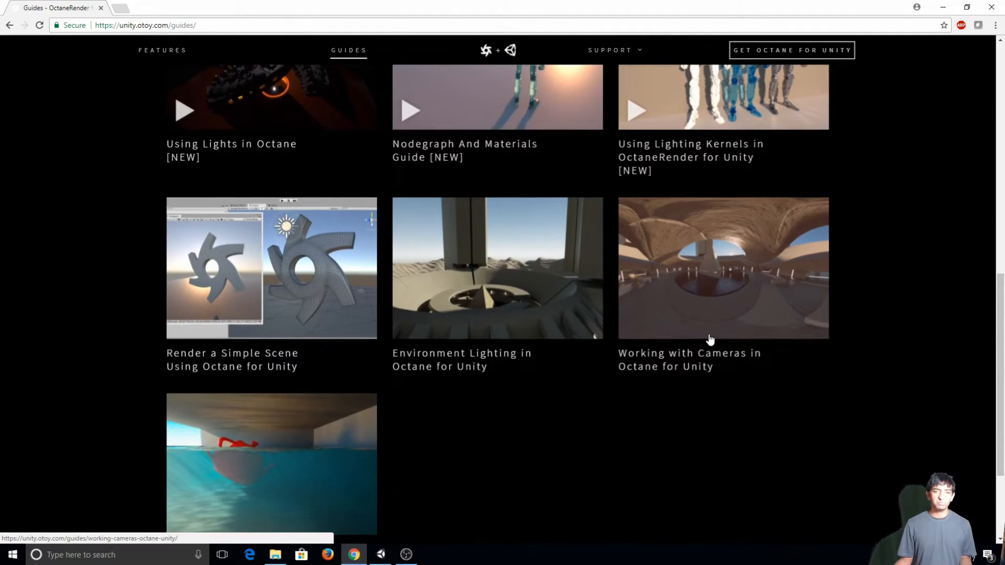
pyautogui.scroll(10, 680, 348)
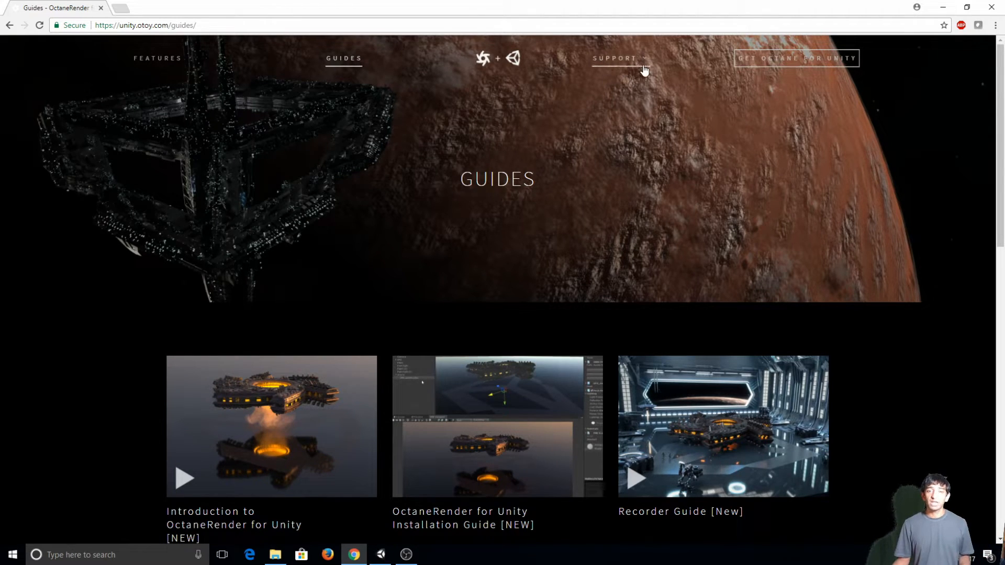
pyautogui.moveTo(639, 73)
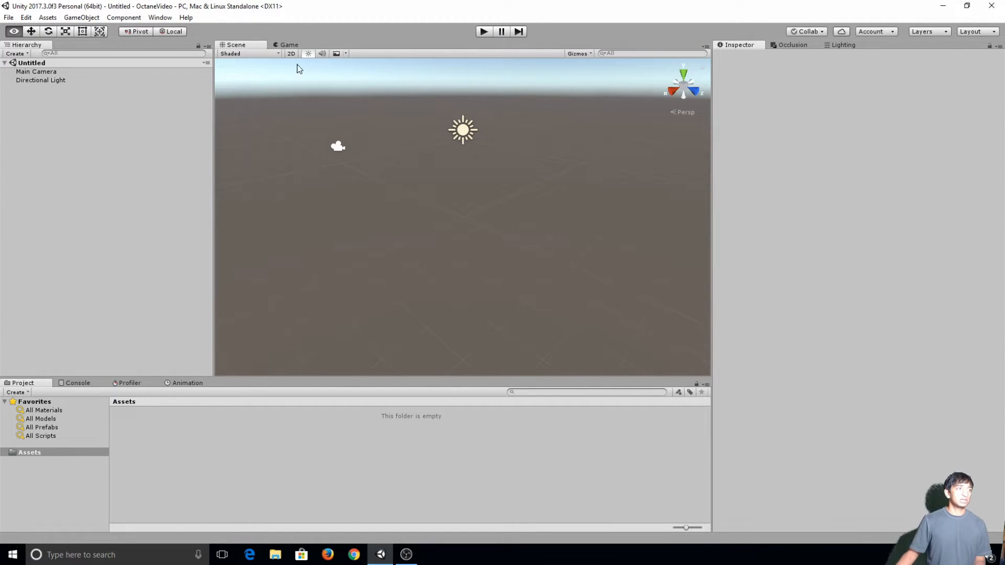
# Switch to the Unity editor, open the Asset Store and search it for "octane"
pyautogui.click(159, 17)
pyautogui.click(223, 180)
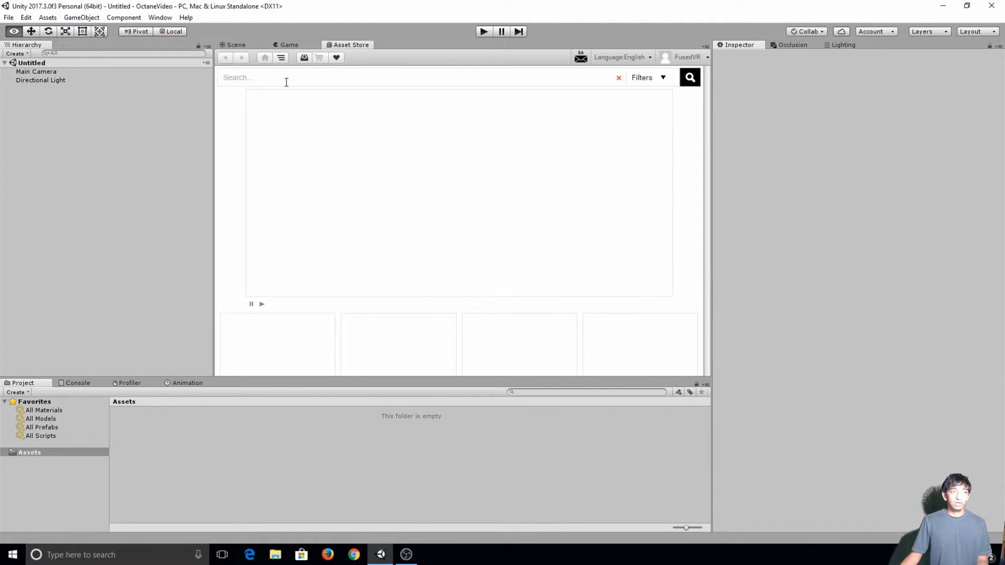
pyautogui.click(287, 79)
pyautogui.write('octane')
pyautogui.press('Return')
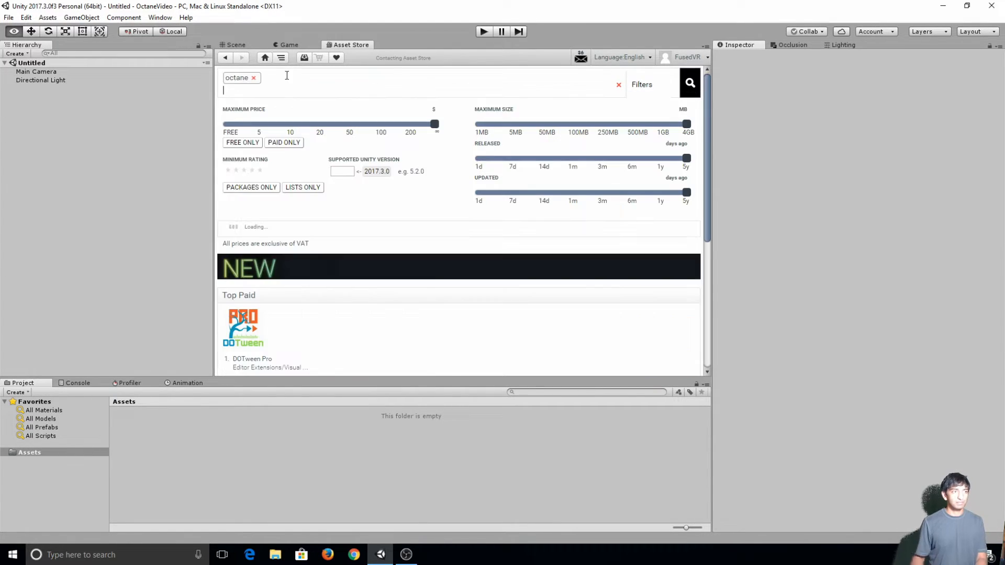
# Import the free OctaneRender for Unity Installer Scene package and agree to enable Octane when creating new projects
pyautogui.scroll(-1, 445, 158)
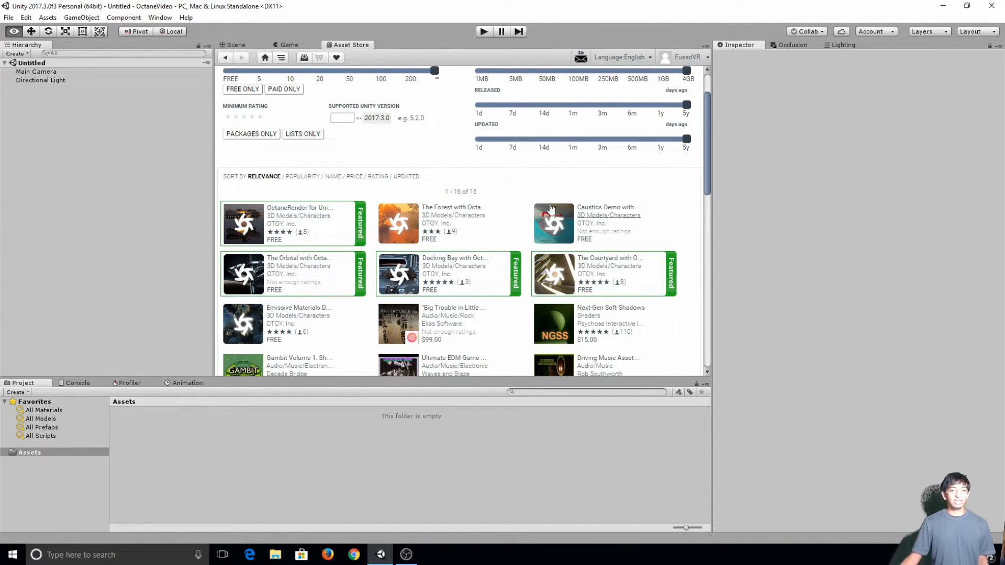
pyautogui.scroll(-1, 345, 227)
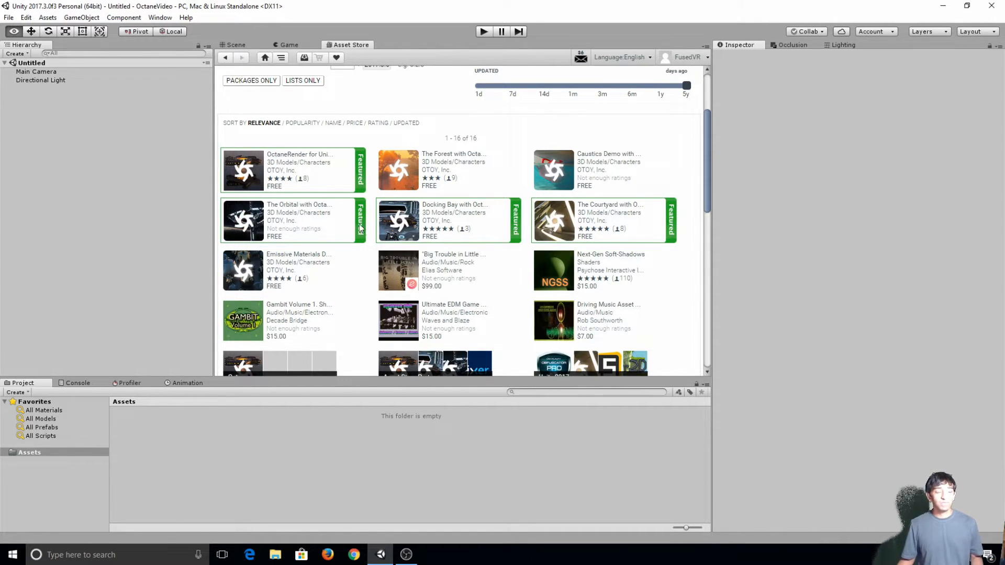
pyautogui.click(286, 155)
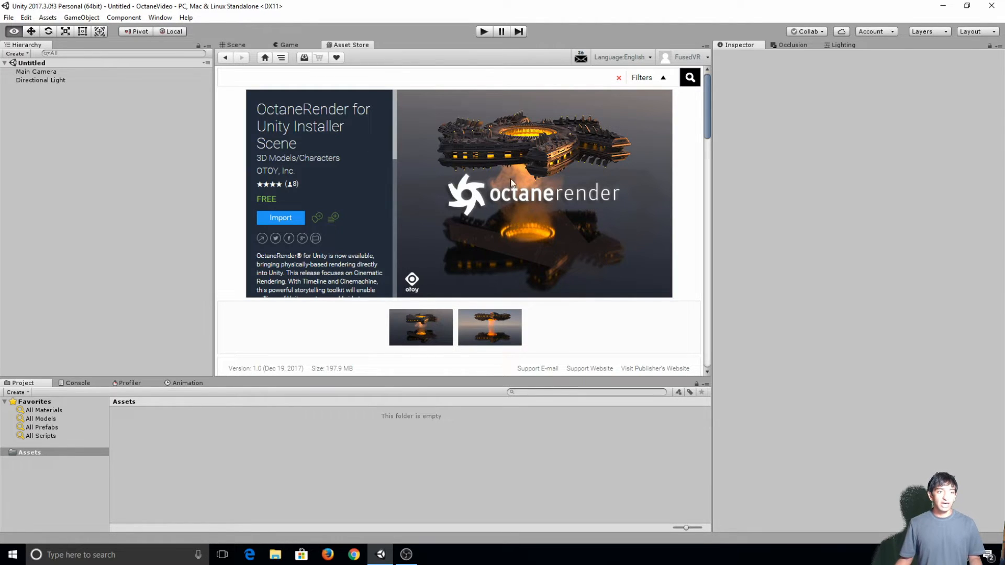
pyautogui.click(290, 219)
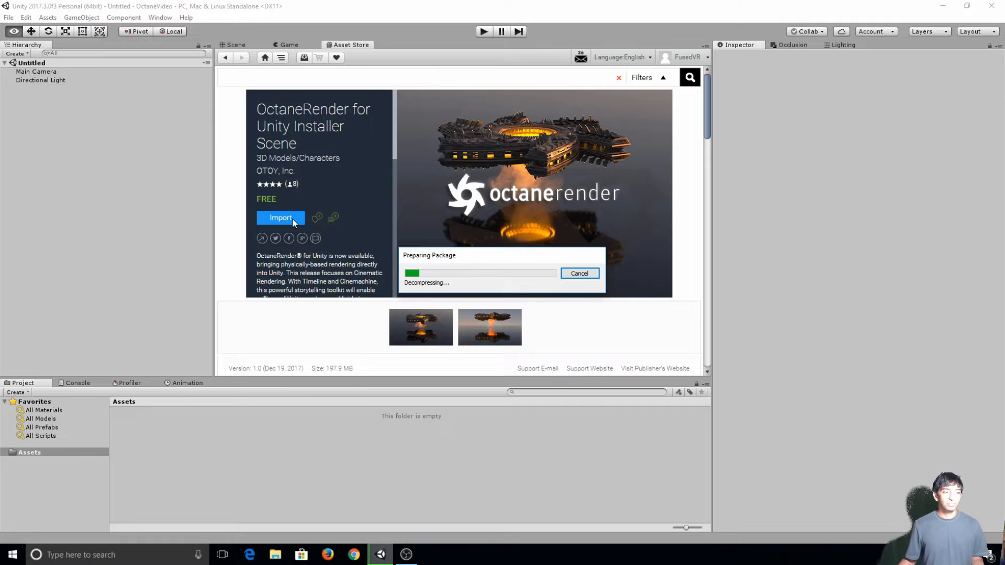
pyautogui.click(490, 311)
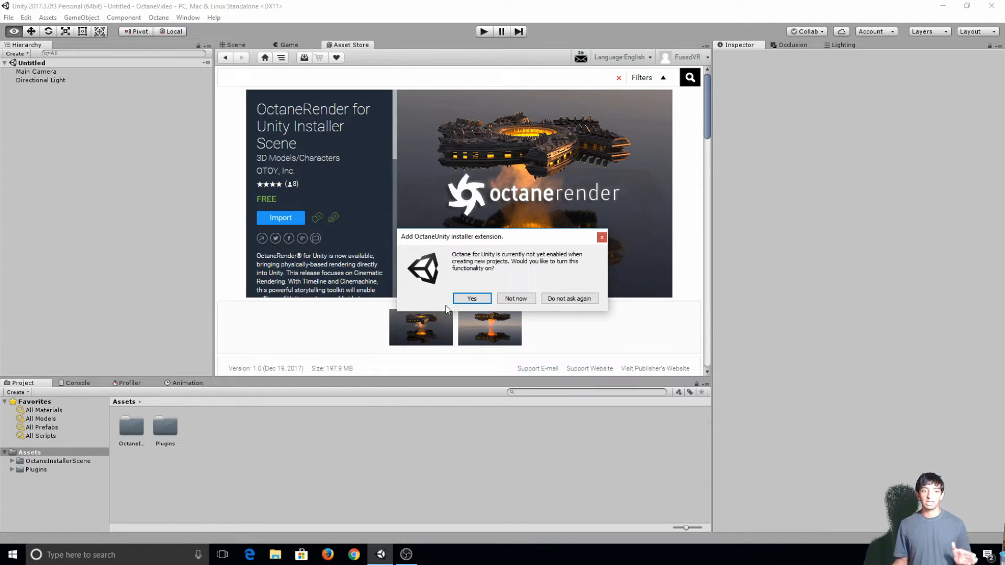
pyautogui.click(474, 299)
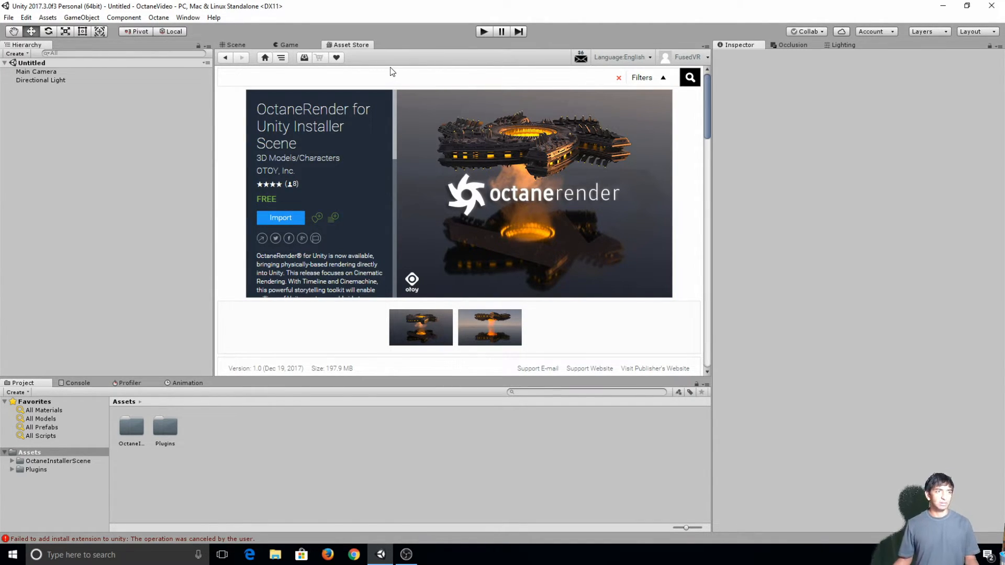
# Read the installer scene's package description, and close the Asset Store view
pyautogui.rightClick(359, 43)
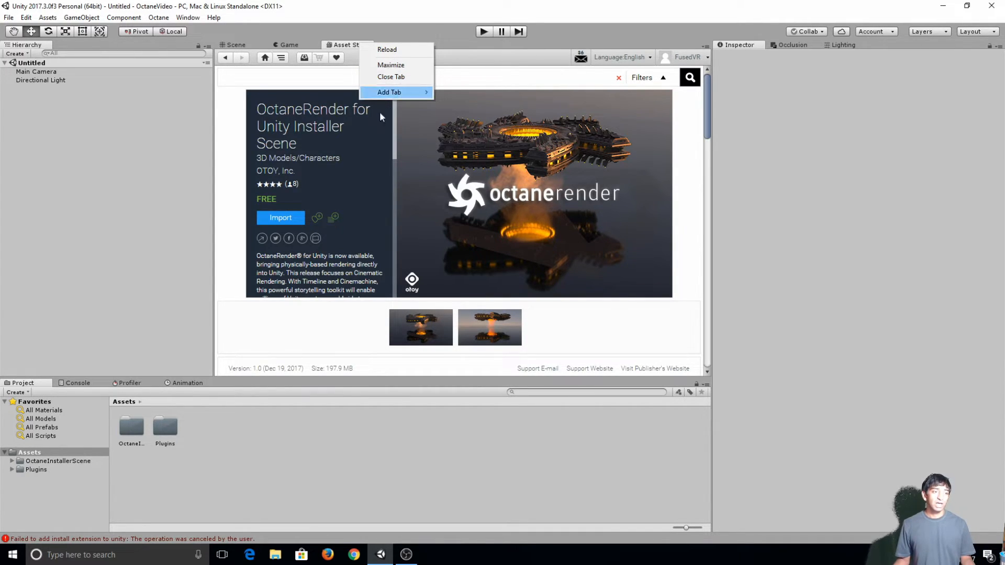
pyautogui.click(370, 128)
pyautogui.scroll(-2, 373, 171)
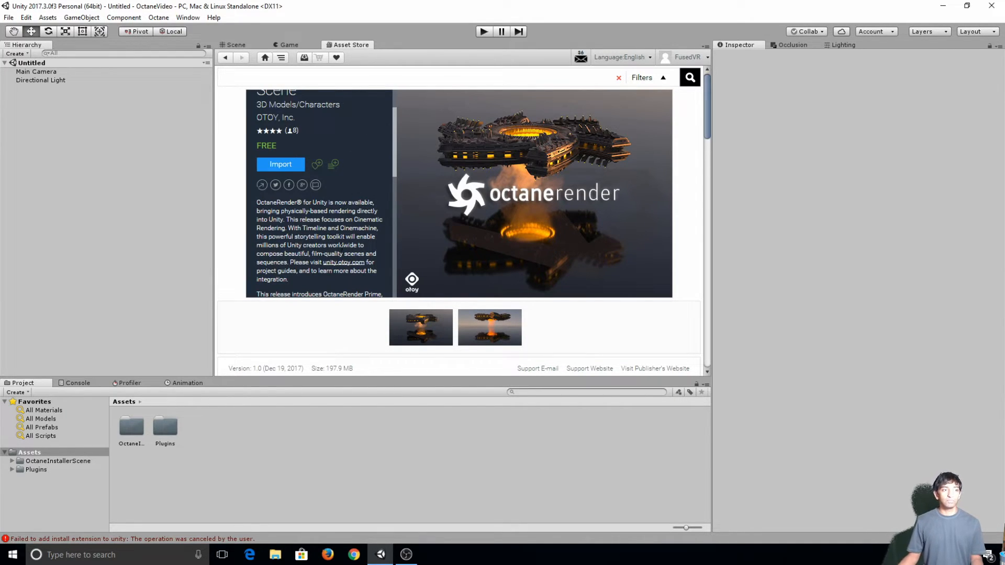
pyautogui.rightClick(355, 47)
pyautogui.click(387, 76)
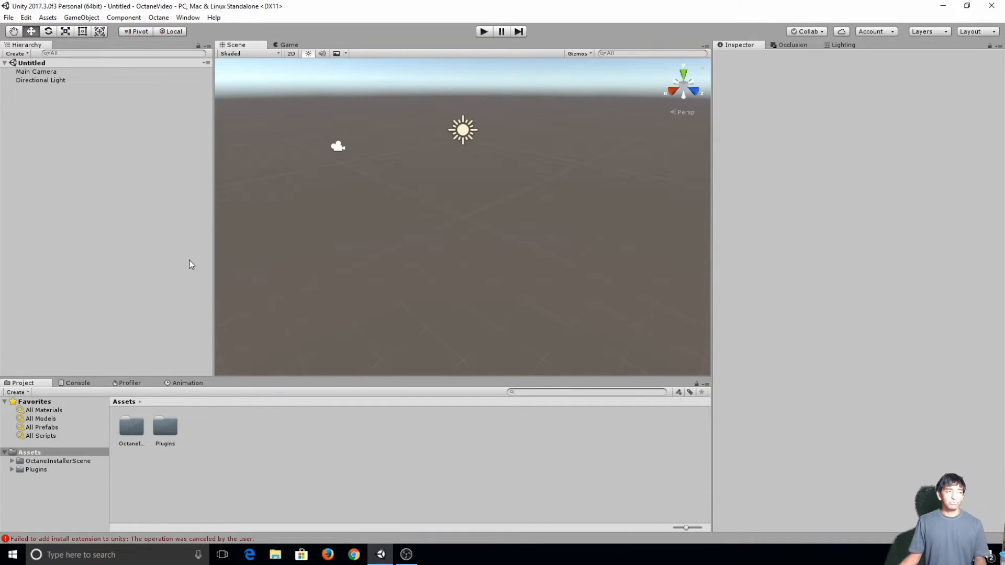
# Open the Octane PBR Settings and load Octane with the Unity Account login and Automatic license
pyautogui.click(159, 18)
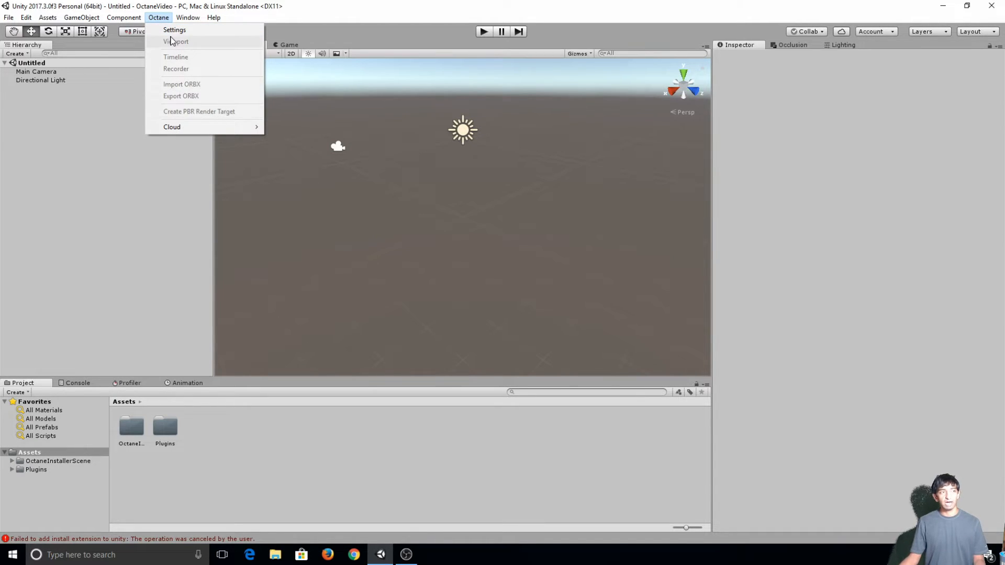
pyautogui.click(172, 31)
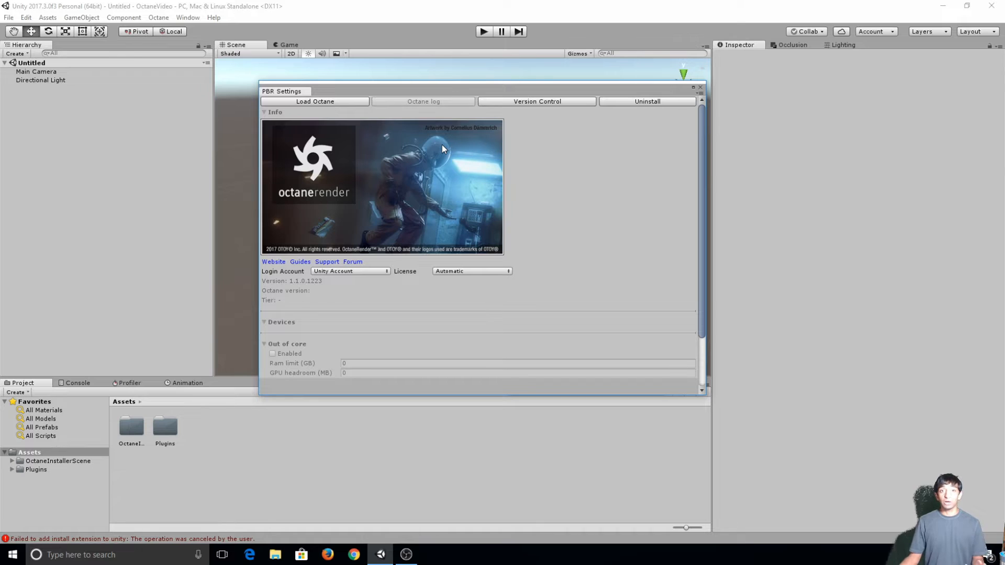
pyautogui.click(353, 102)
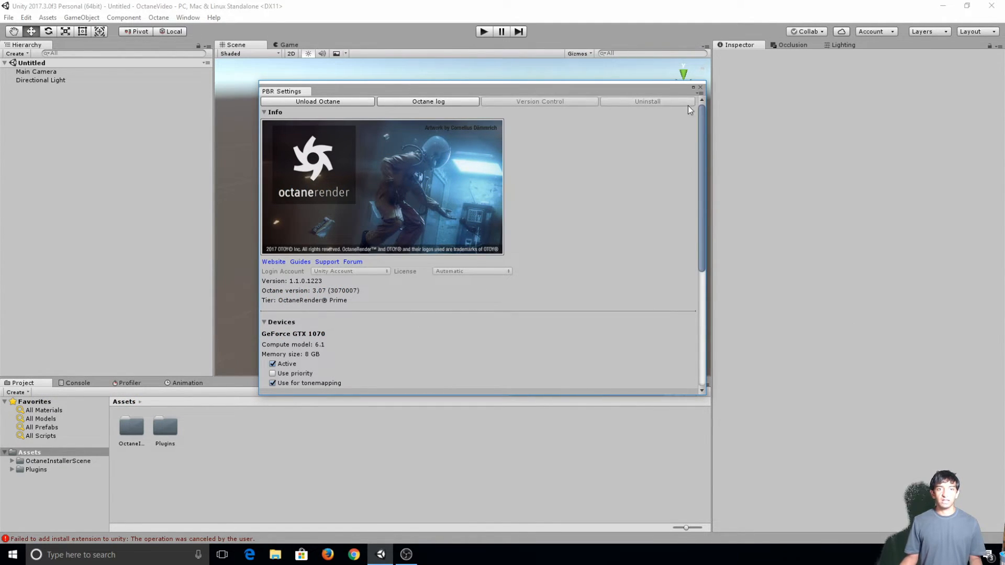
# Review the version, graphics device and out-of-core memory information in PBR Settings, and close the window
pyautogui.scroll(-1, 487, 262)
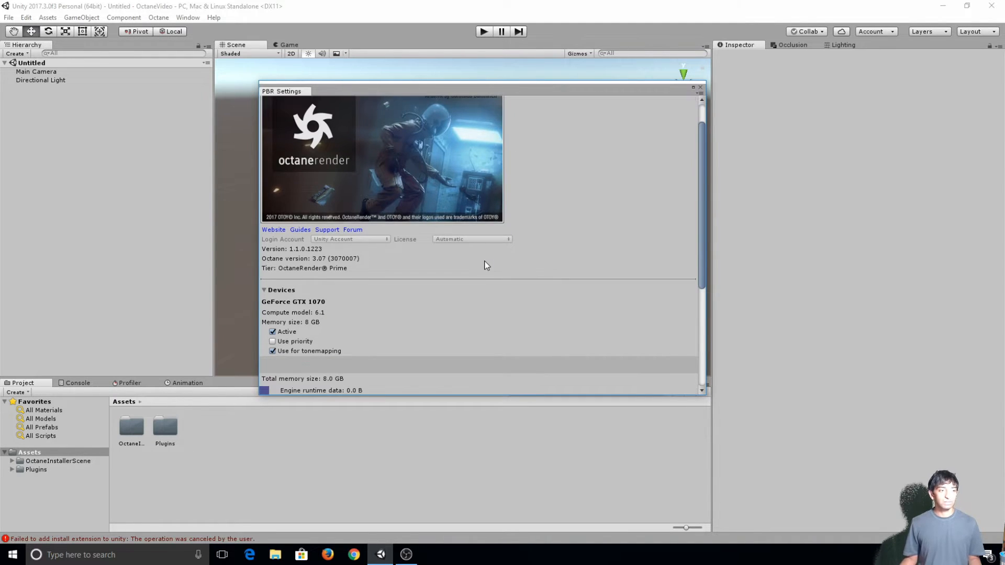
pyautogui.scroll(-2, 413, 262)
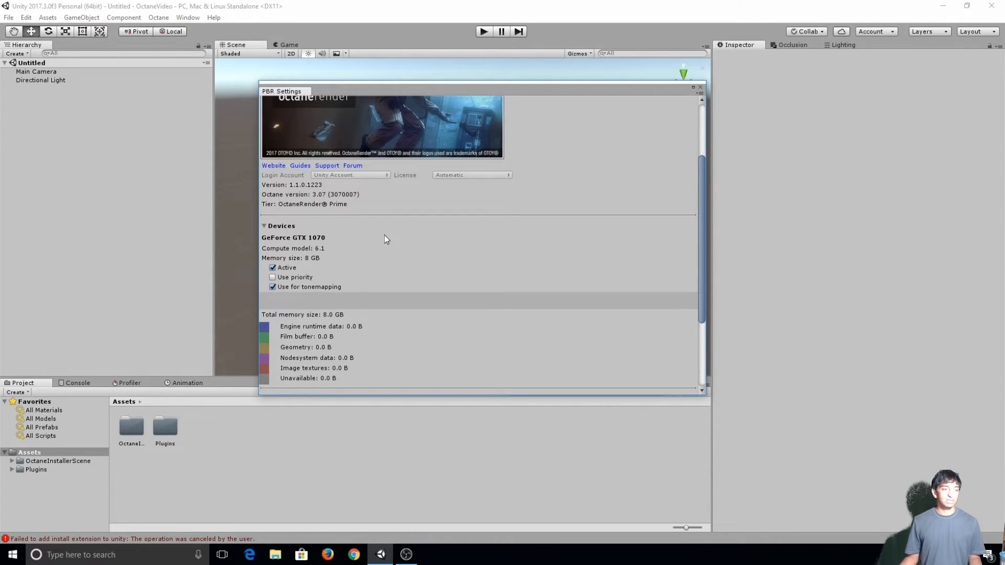
pyautogui.scroll(-4, 390, 242)
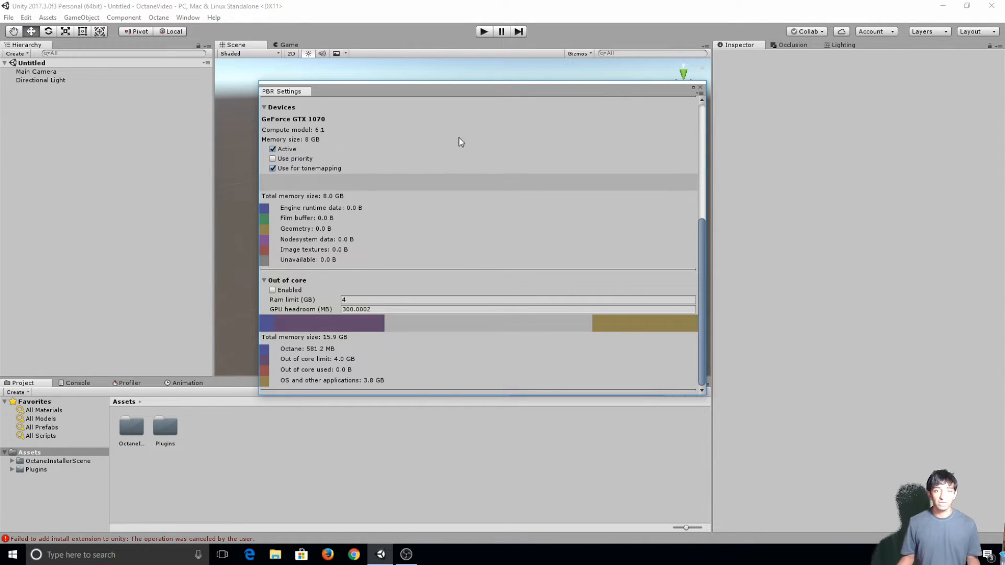
pyautogui.click(701, 89)
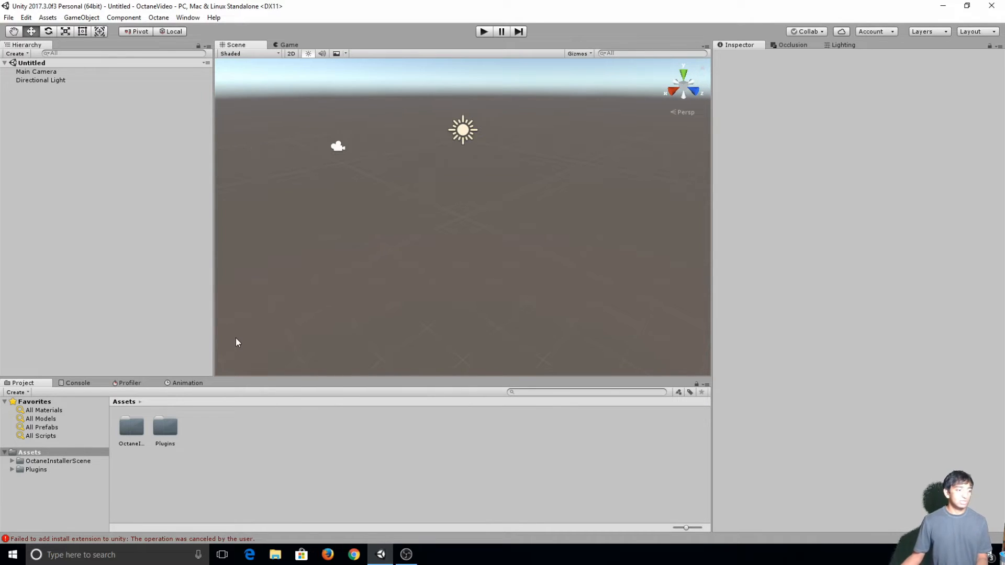
# Open the octane_installer_scene scene from the OctaneInstallerScene asset folder and look at its UFO model
pyautogui.doubleClick(132, 429)
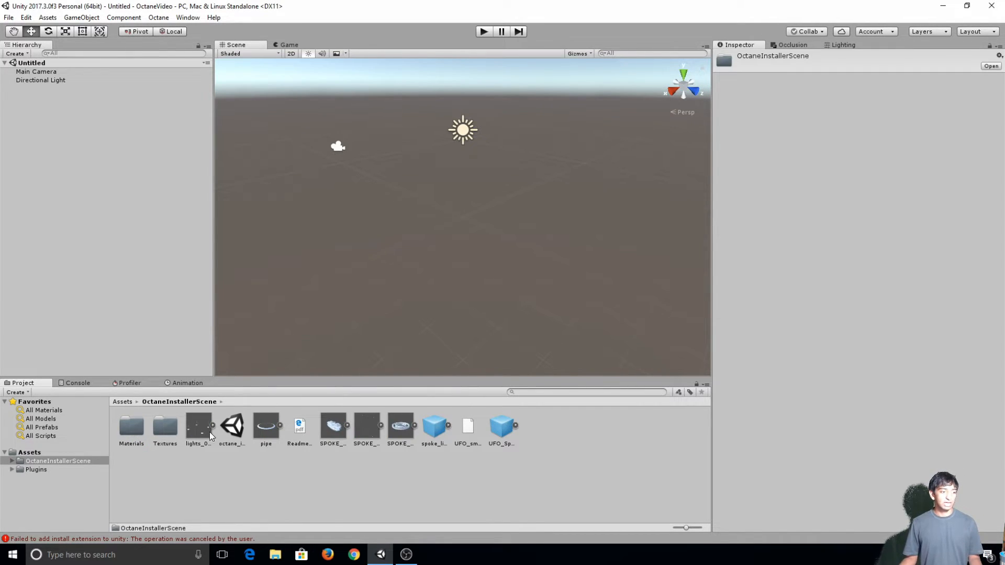
pyautogui.click(232, 427)
pyautogui.doubleClick(232, 427)
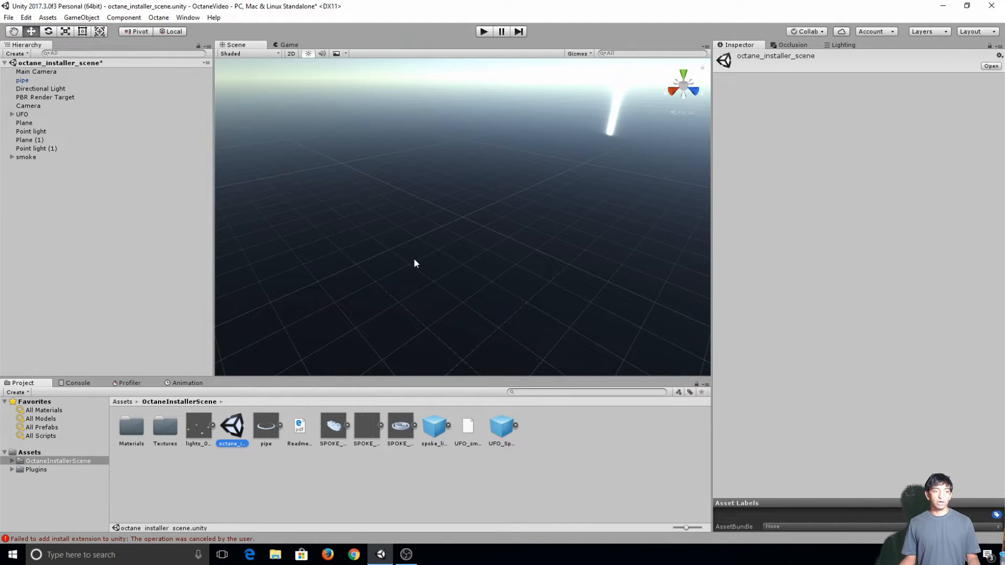
pyautogui.moveTo(520, 214); pyautogui.dragTo(531, 253, button='right')
pyautogui.press('w')
pyautogui.press('s')
pyautogui.press('s')
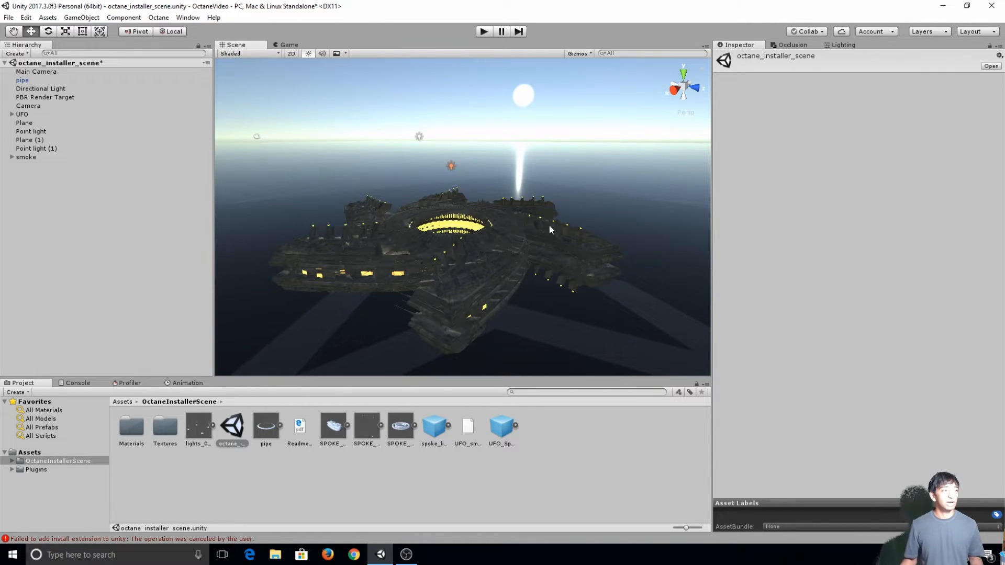
# Render the scene from the PBR Render Target object and dock the PBR Viewport beside the Scene view
pyautogui.click(66, 97)
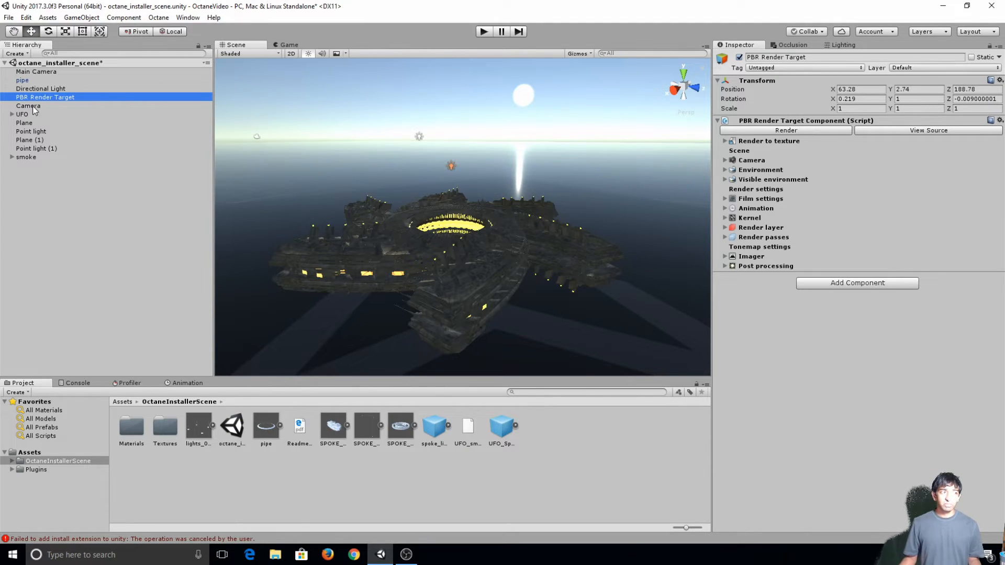
pyautogui.click(796, 130)
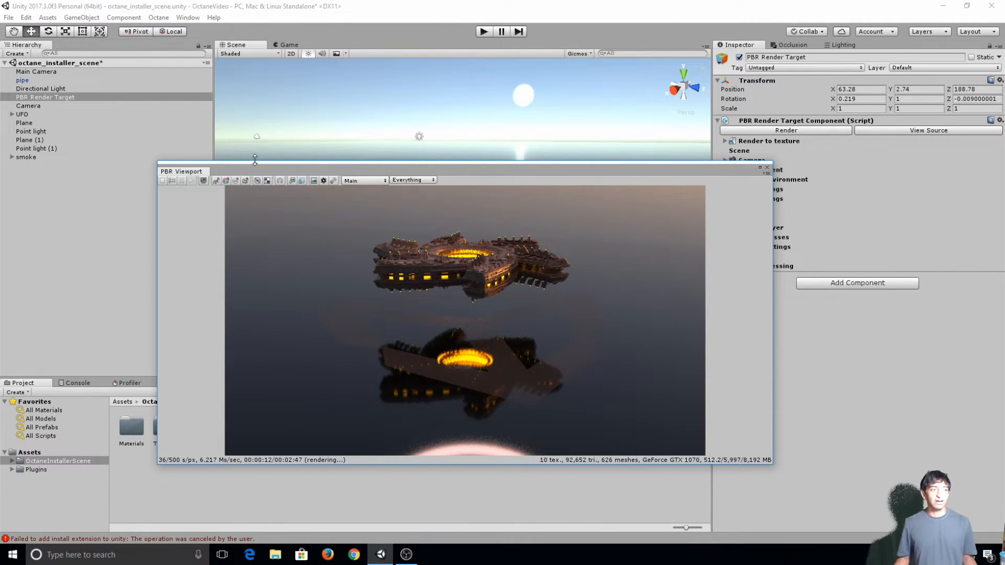
pyautogui.moveTo(238, 166); pyautogui.dragTo(690, 87)
pyautogui.moveTo(545, 119); pyautogui.dragTo(478, 119)
pyautogui.moveTo(413, 212); pyautogui.dragTo(388, 236, button='right')
pyautogui.press('a')
pyautogui.press('d')
pyautogui.press('s')
pyautogui.press('w')
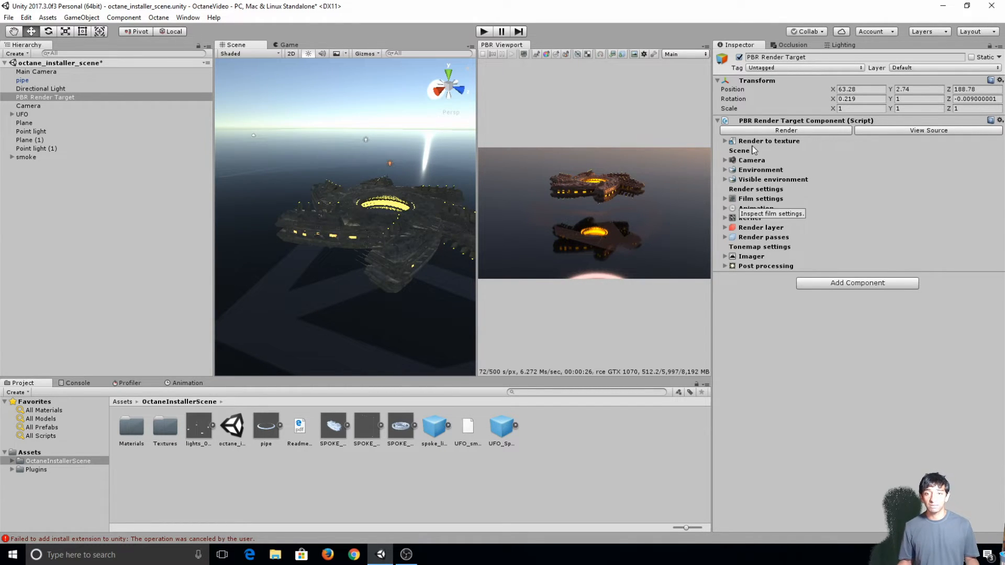
# Expand the Render to texture and Camera sections of the PBR Render Target and look through the camera parameters
pyautogui.click(725, 141)
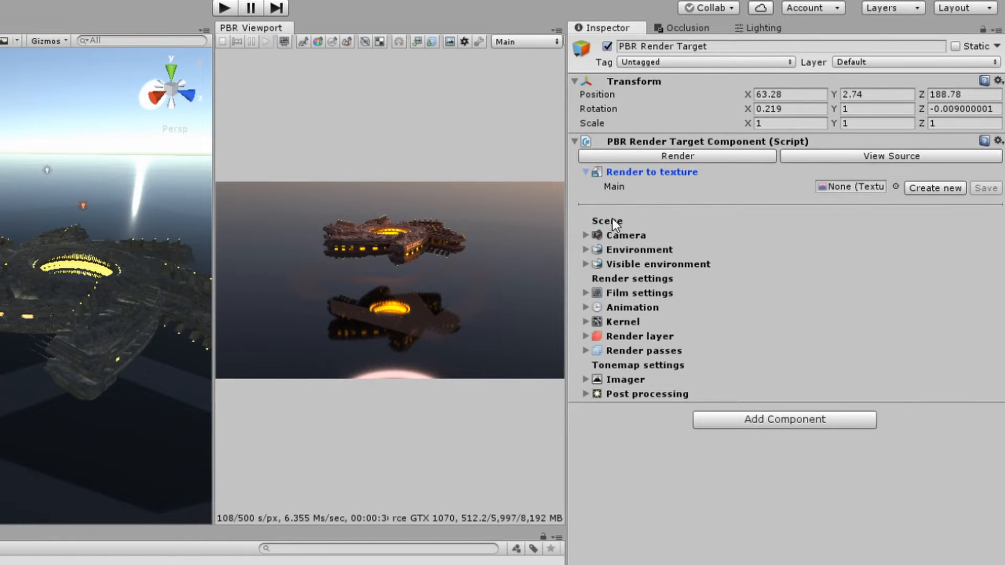
pyautogui.click(586, 236)
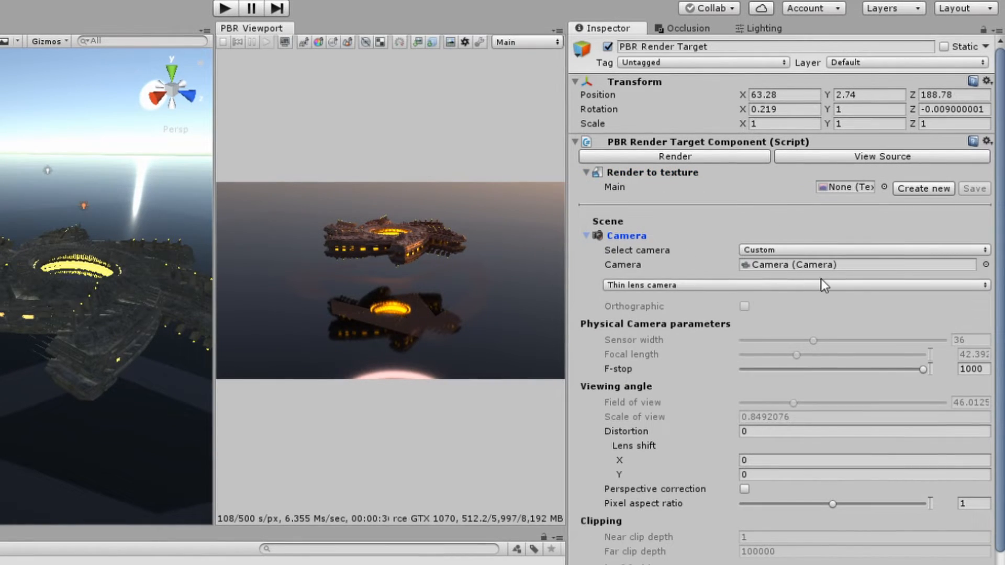
pyautogui.scroll(-3, 705, 300)
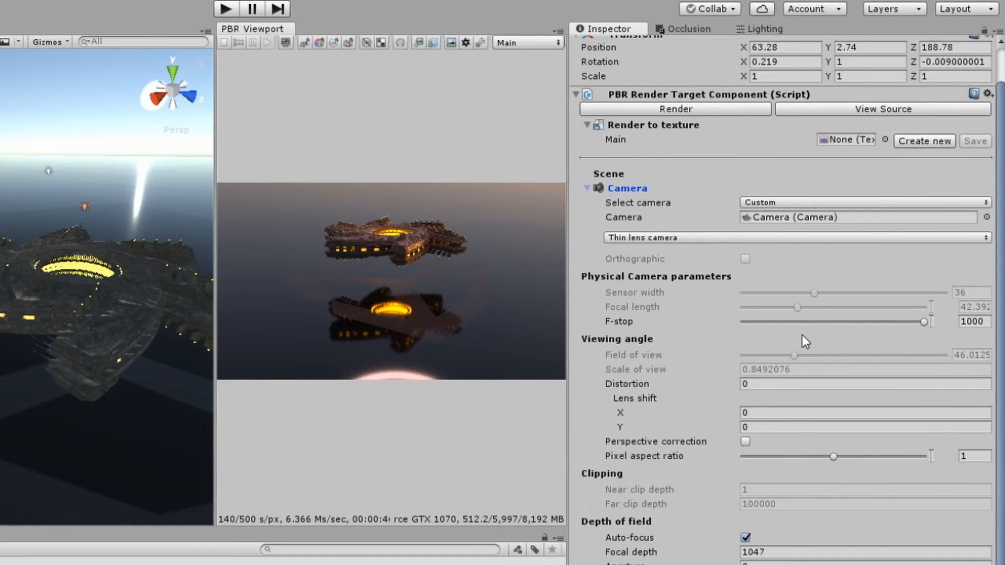
# Switch the render camera to Editor and rotate the Scene view around the UFO to update the rendered view
pyautogui.click(767, 204)
pyautogui.click(768, 203)
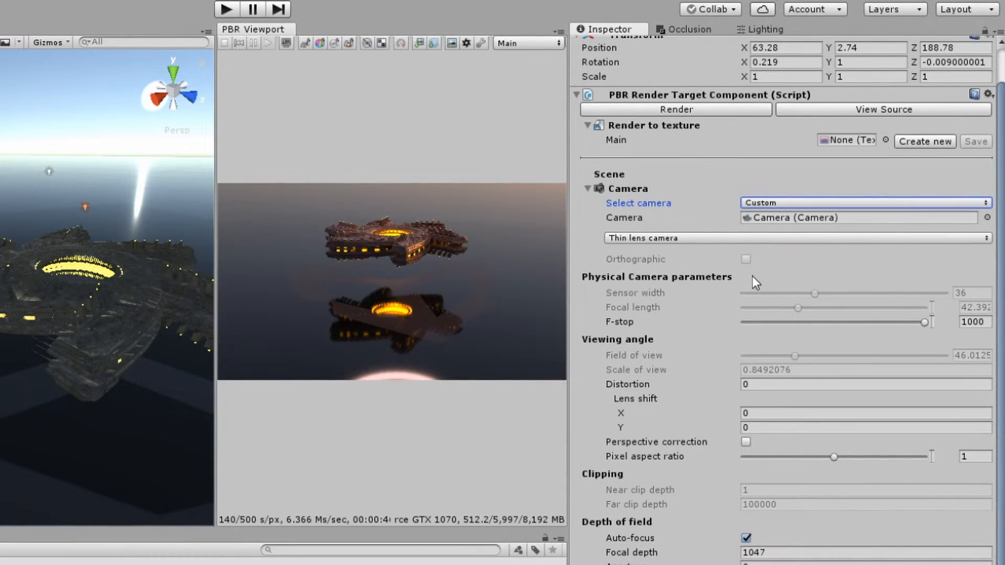
pyautogui.click(803, 206)
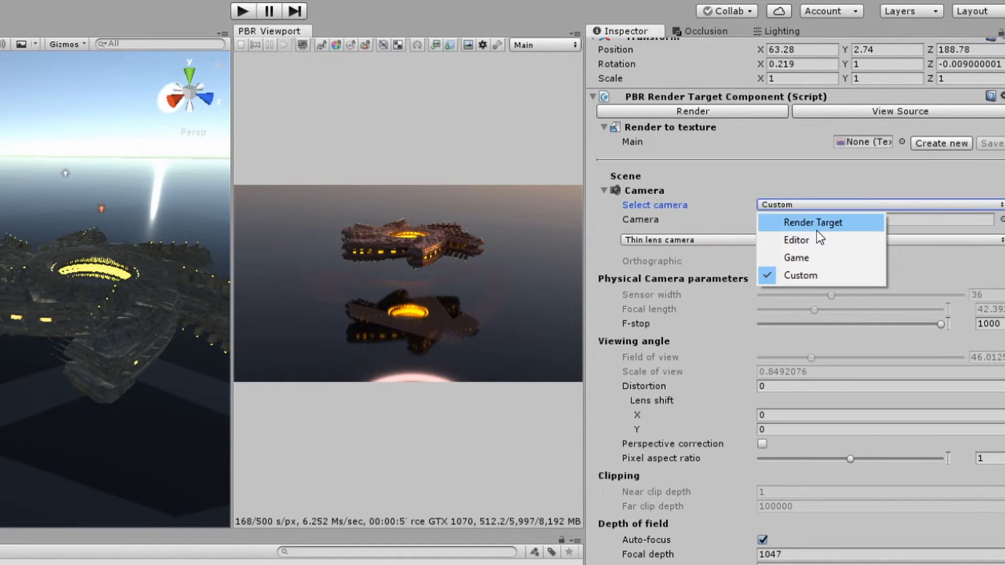
pyautogui.click(801, 238)
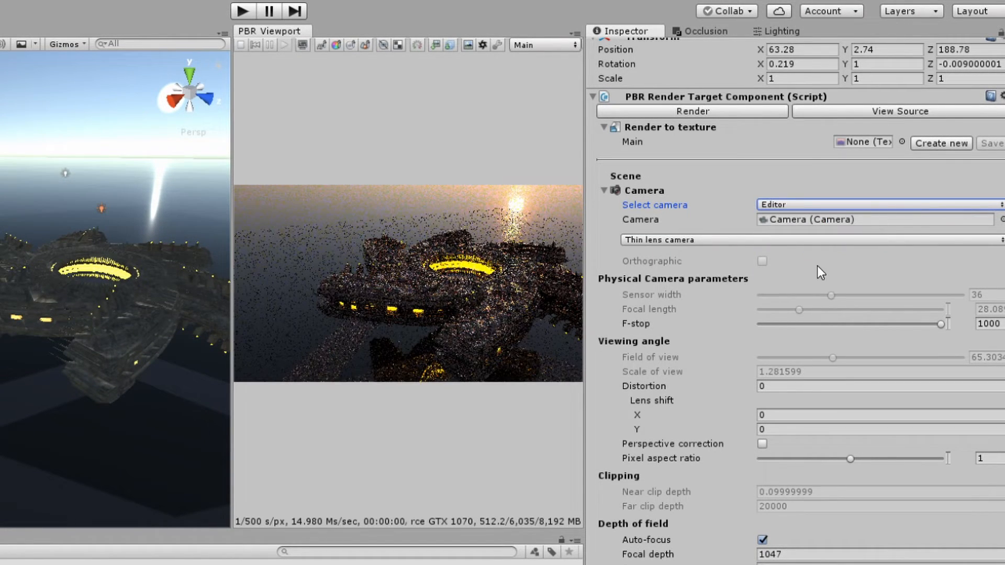
pyautogui.moveTo(108, 341); pyautogui.dragTo(144, 313, button='right')
pyautogui.moveTo(94, 315); pyautogui.dragTo(107, 269, button='right')
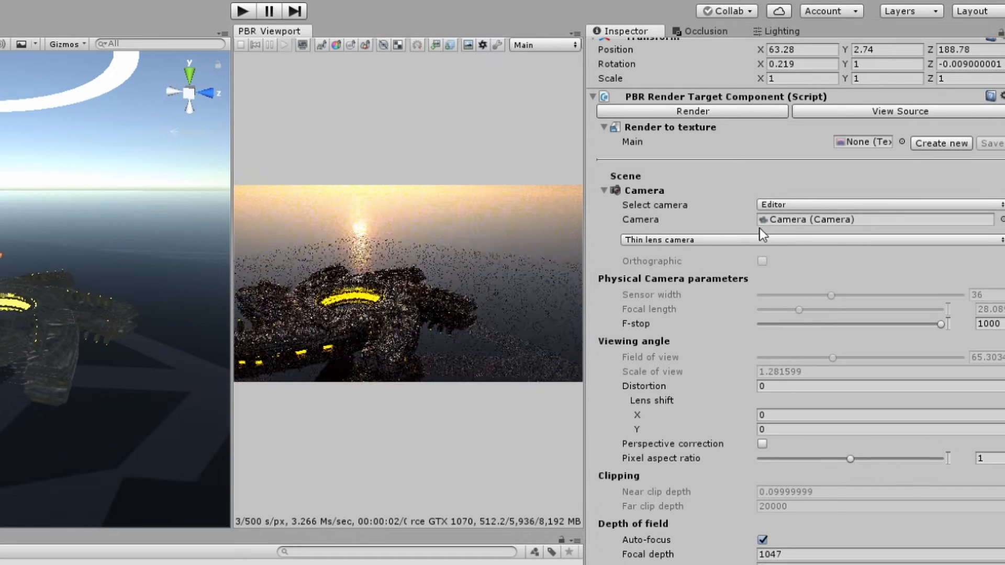
# Set the render camera to Game and change the camera type to Panoramic camera
pyautogui.click(792, 203)
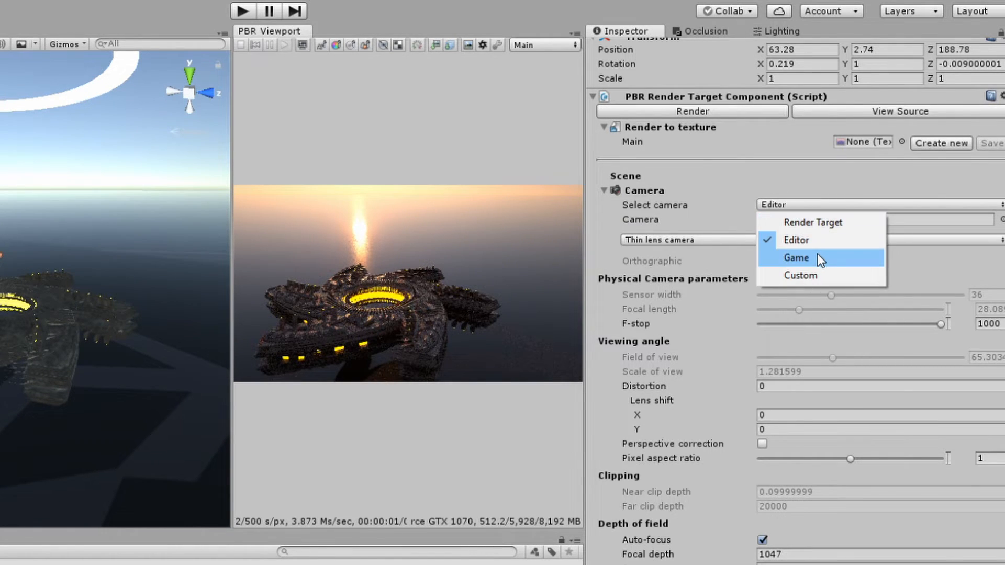
pyautogui.click(818, 255)
pyautogui.click(797, 203)
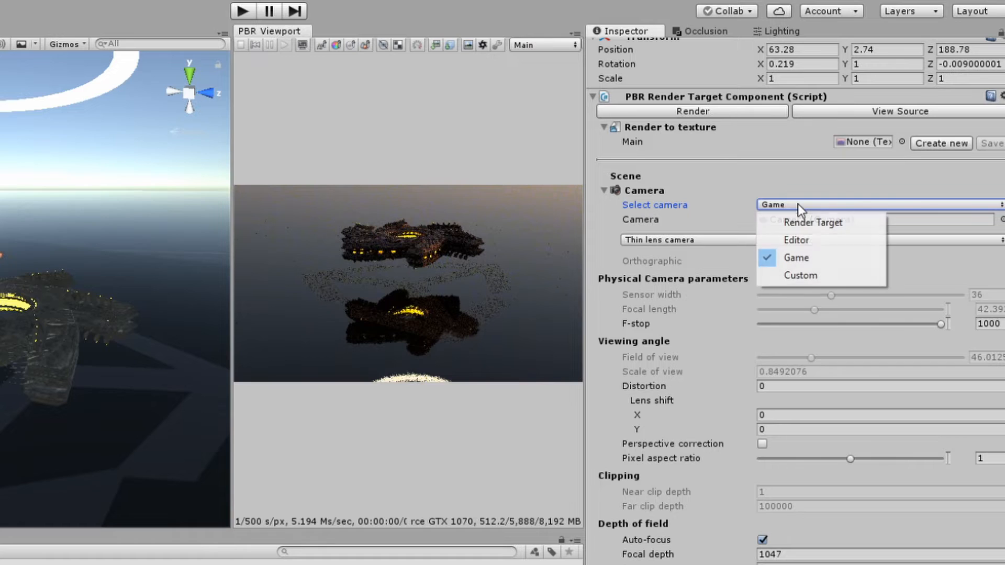
pyautogui.click(689, 240)
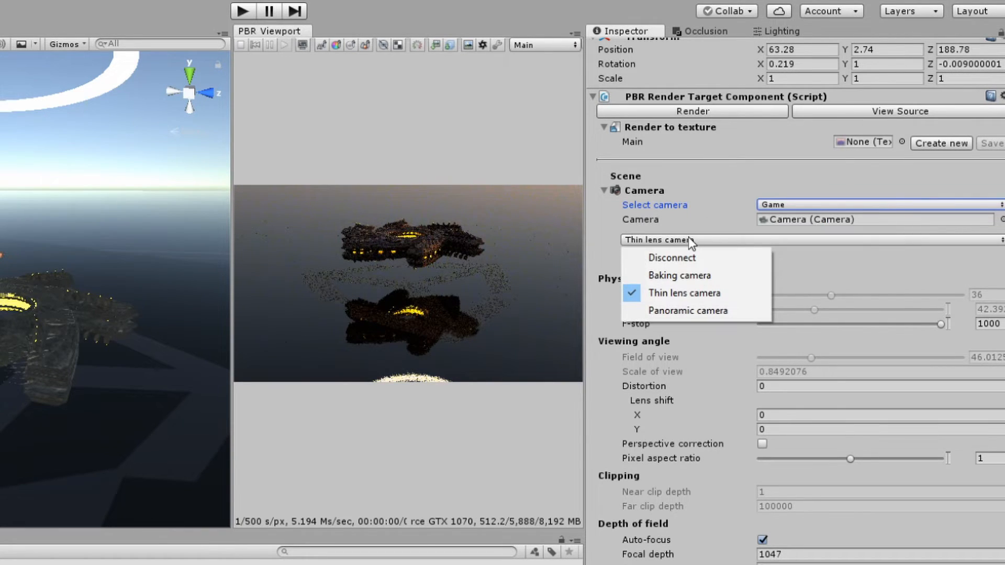
pyautogui.click(695, 311)
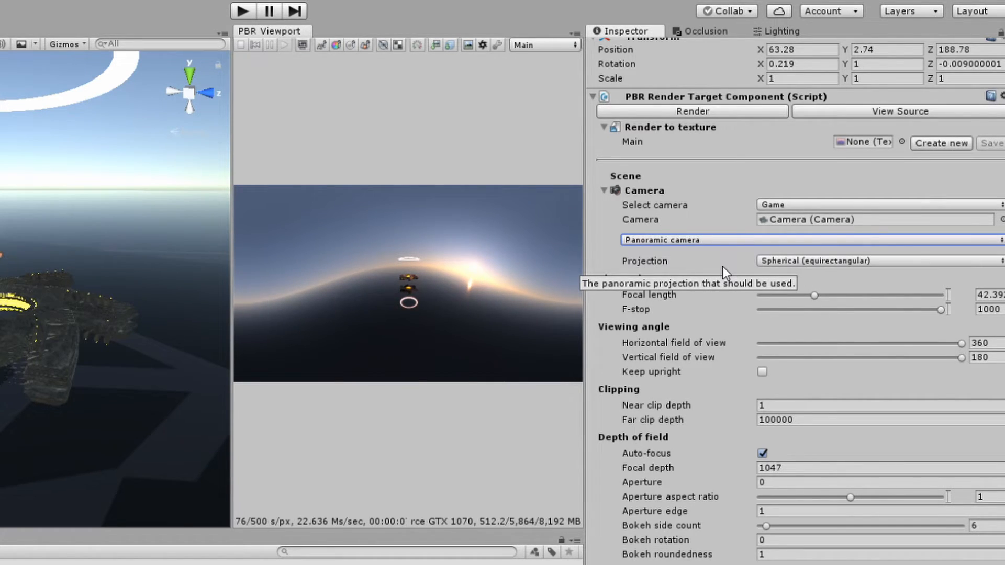
# Set the panoramic camera's projection to Cylindrical, look over its remaining parameters and collapse the Camera section
pyautogui.click(804, 262)
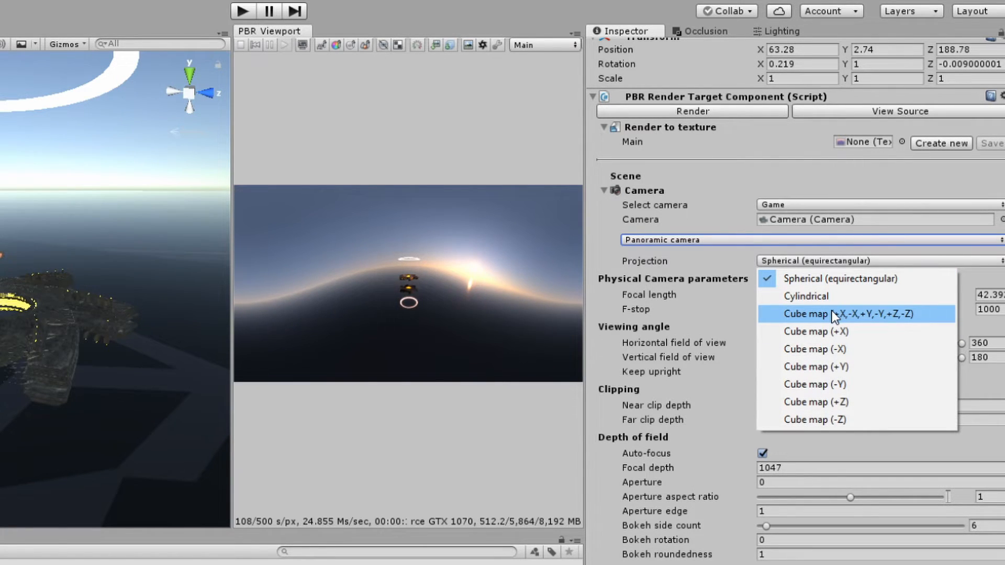
pyautogui.click(837, 296)
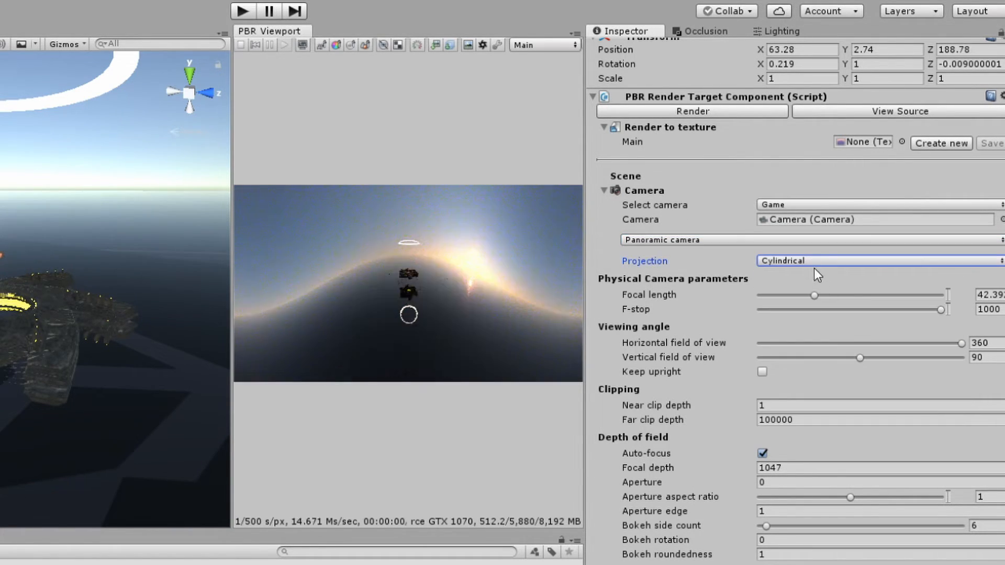
pyautogui.click(810, 262)
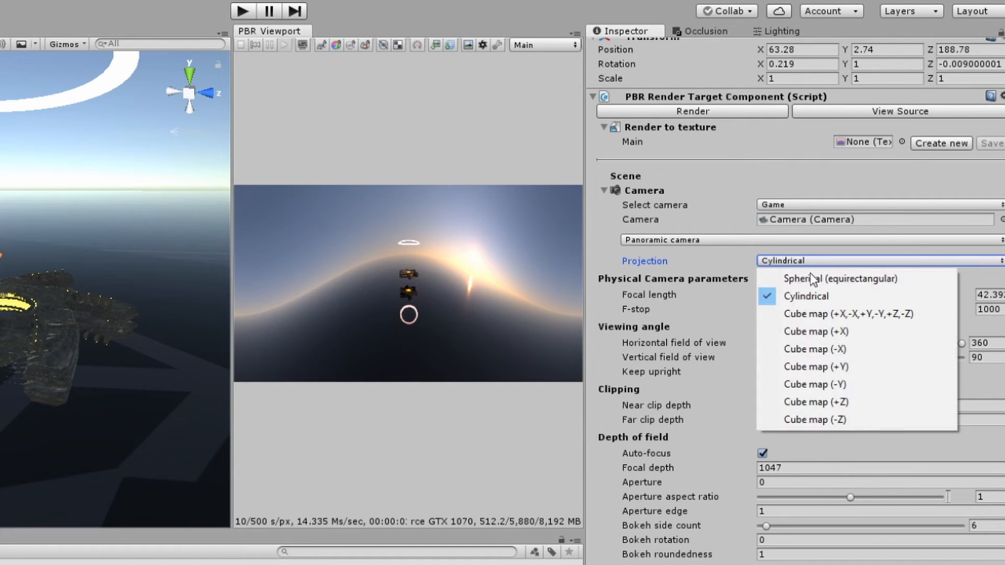
pyautogui.click(650, 264)
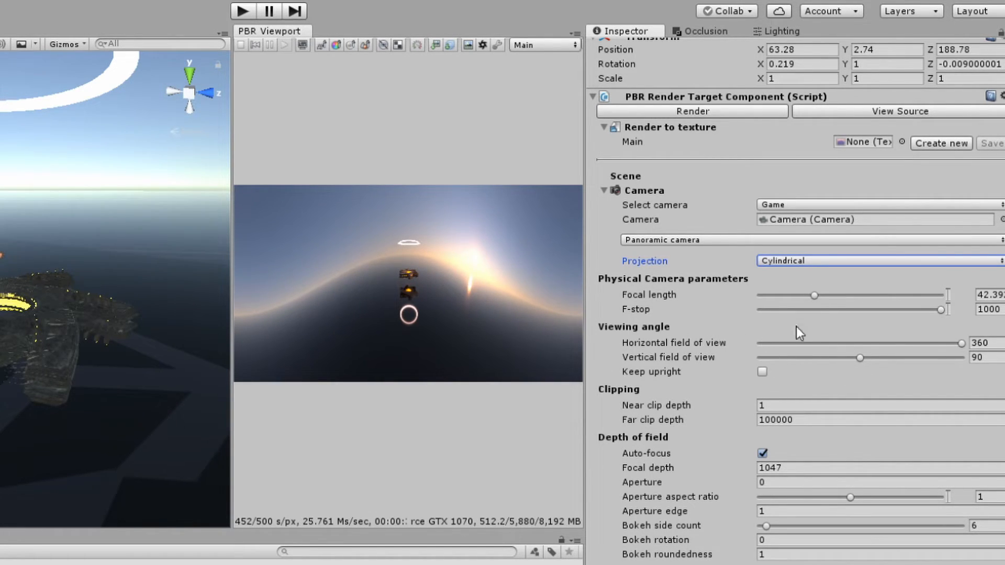
pyautogui.scroll(-4, 726, 341)
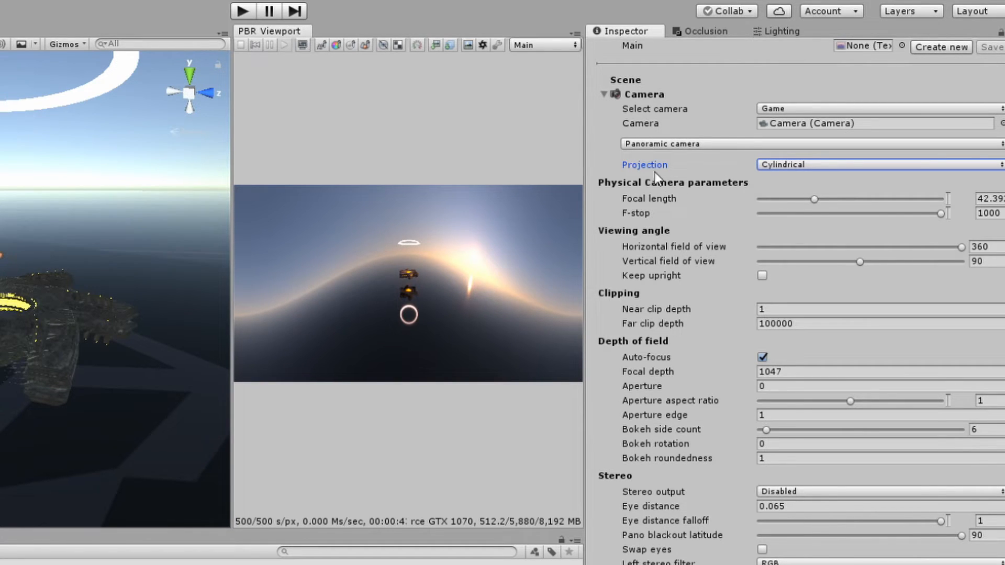
pyautogui.click(604, 94)
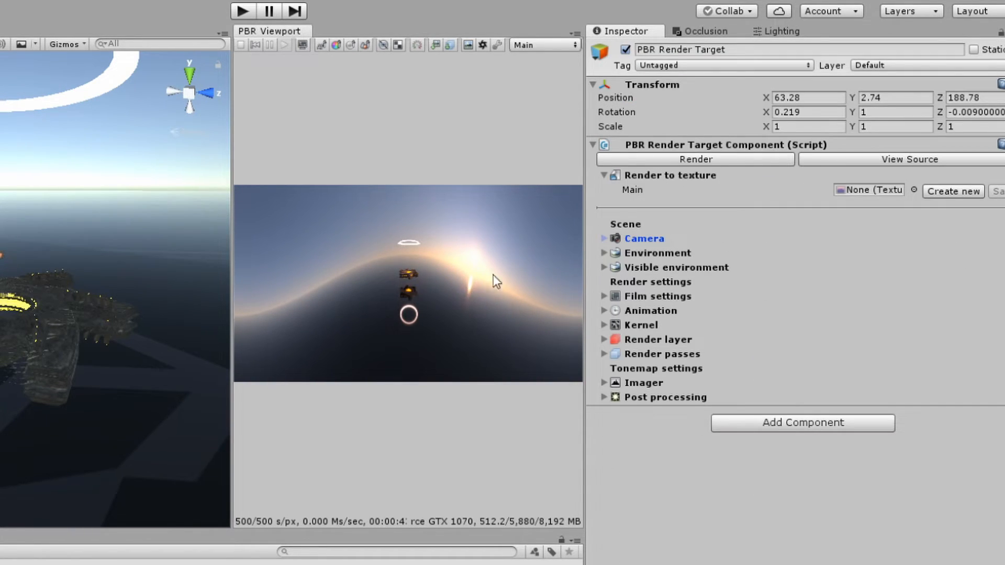
# Review the Environment, Film settings and Animation sections one after another, collapsing each when done
pyautogui.click(607, 254)
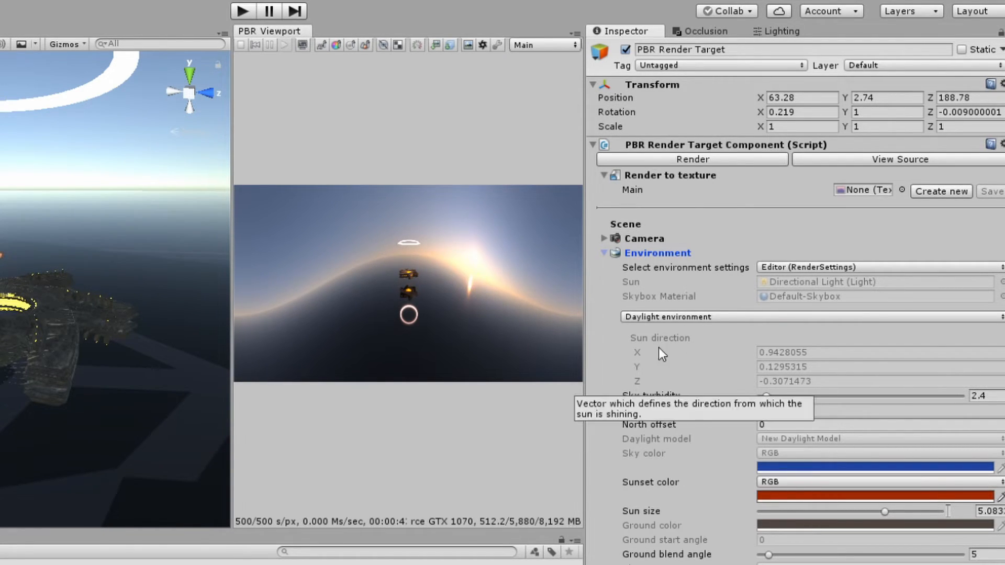
pyautogui.click(602, 253)
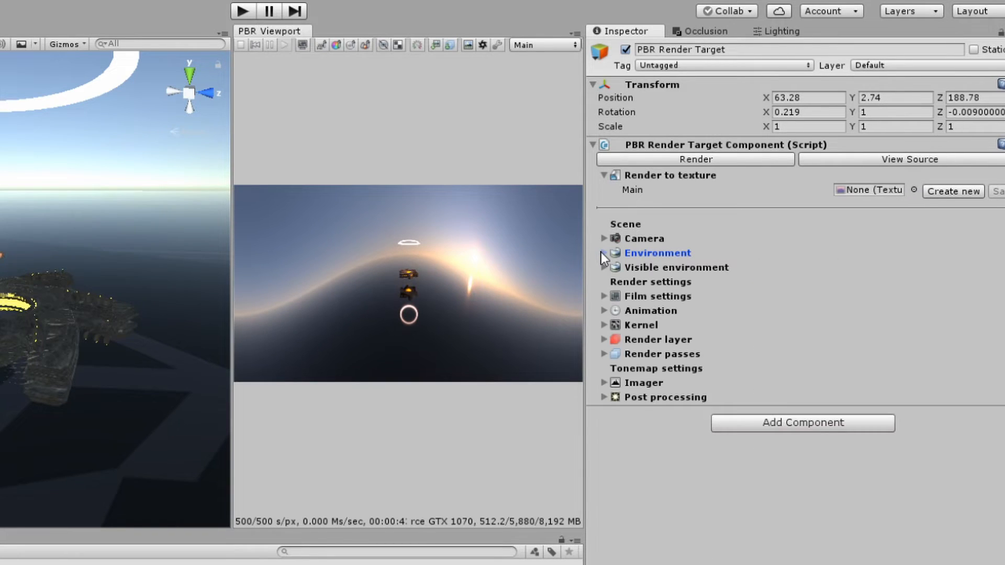
pyautogui.click(604, 295)
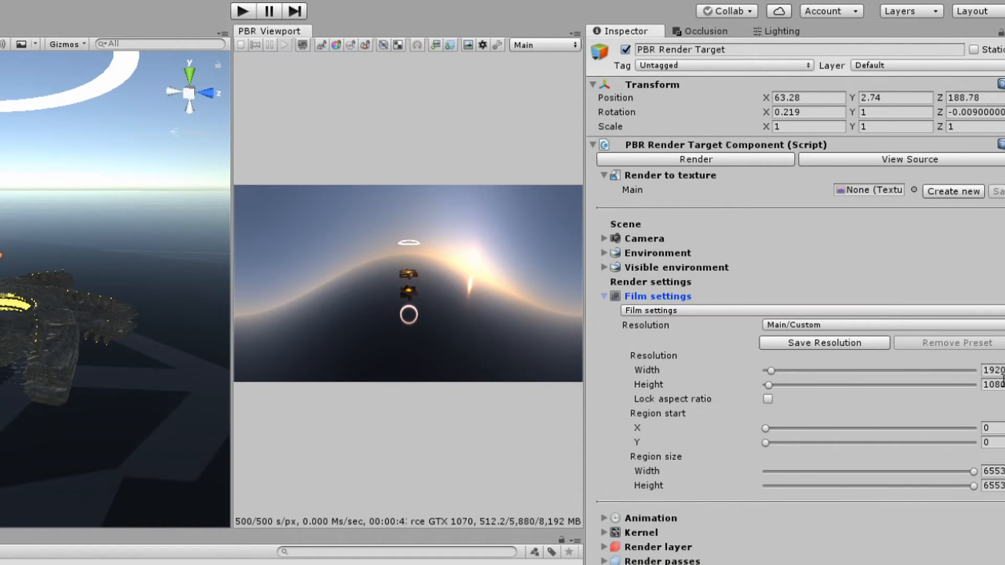
pyautogui.click(605, 298)
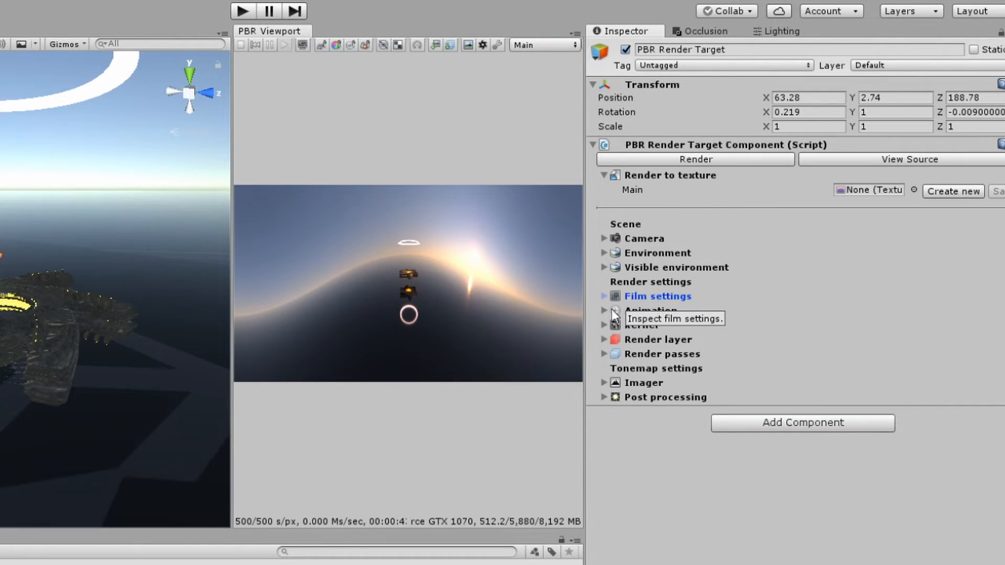
pyautogui.click(604, 311)
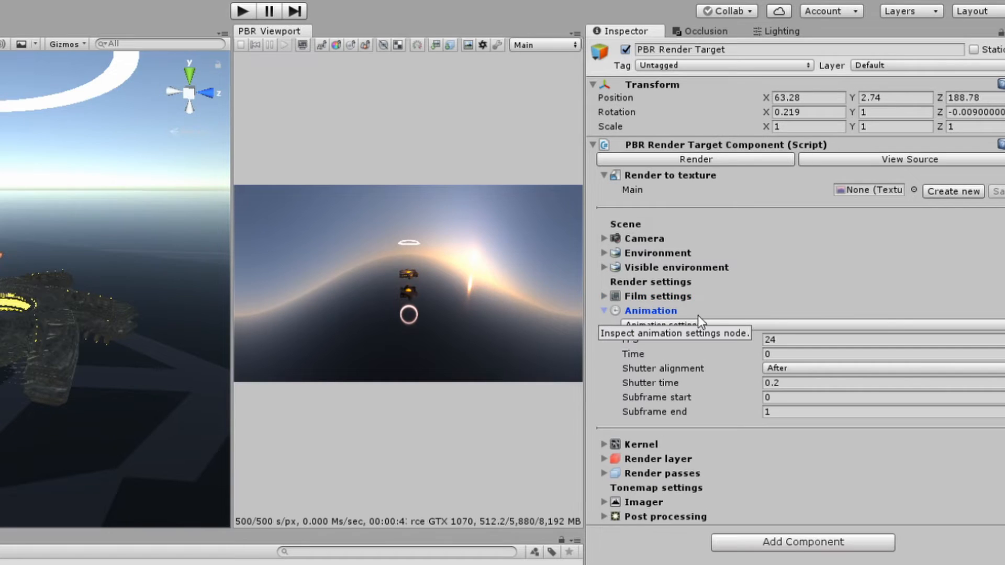
pyautogui.click(603, 311)
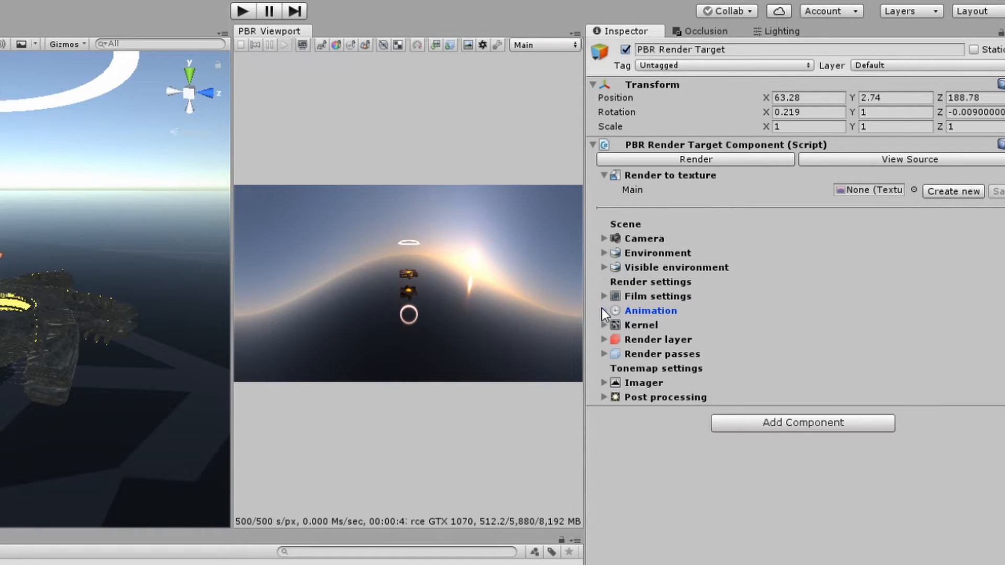
# Review the available kernel types and quality settings, keep the Path tracing kernel, and collapse the Kernel section
pyautogui.click(604, 326)
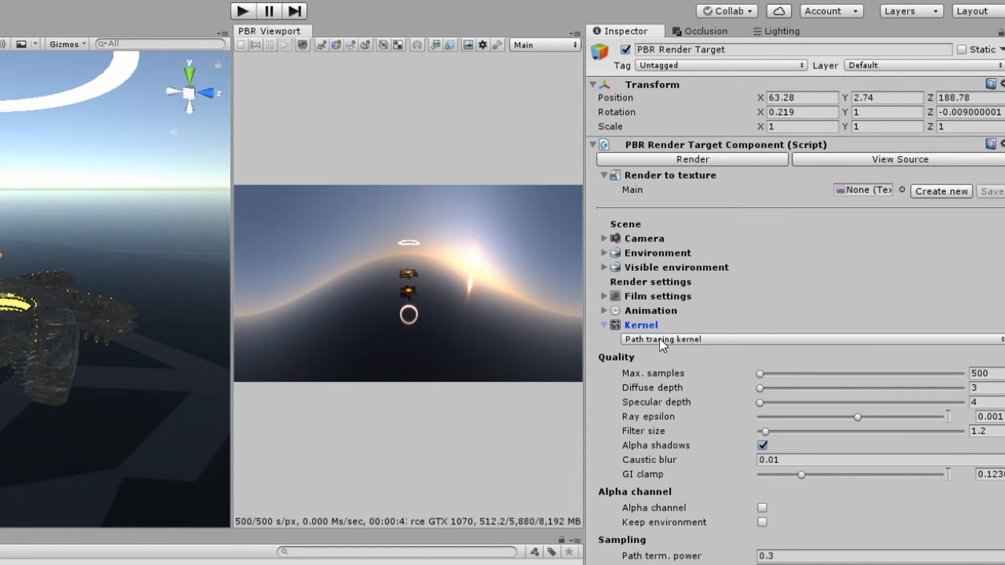
pyautogui.click(660, 339)
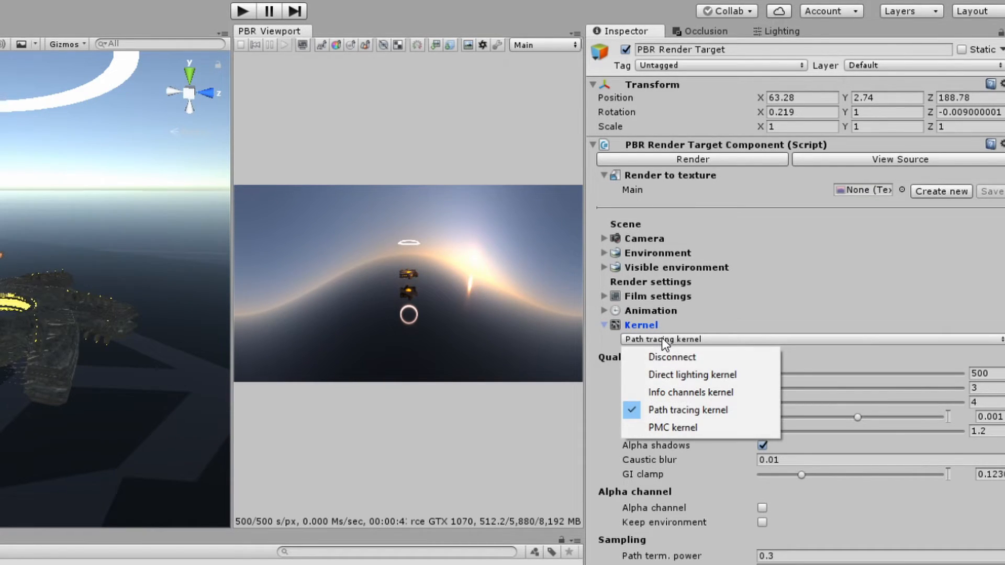
pyautogui.click(721, 410)
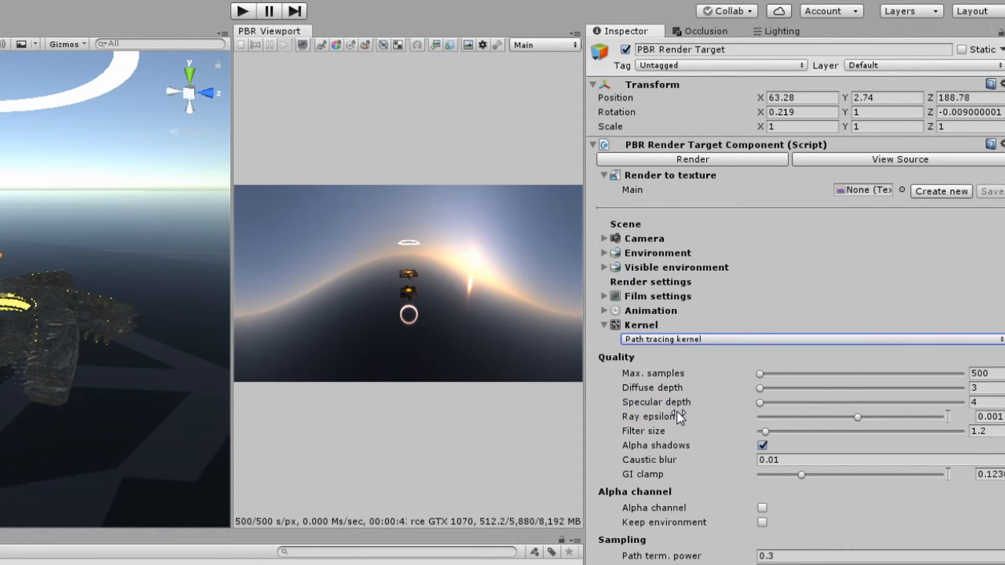
pyautogui.scroll(-3, 677, 412)
pyautogui.click(605, 229)
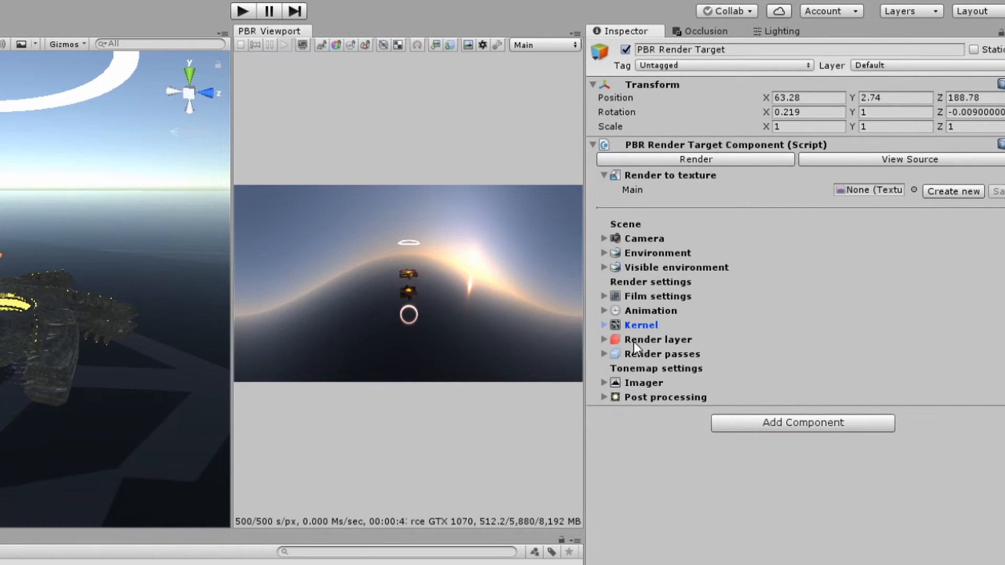
# Expand Render passes and enable the Diffuse beauty pass
pyautogui.click(604, 355)
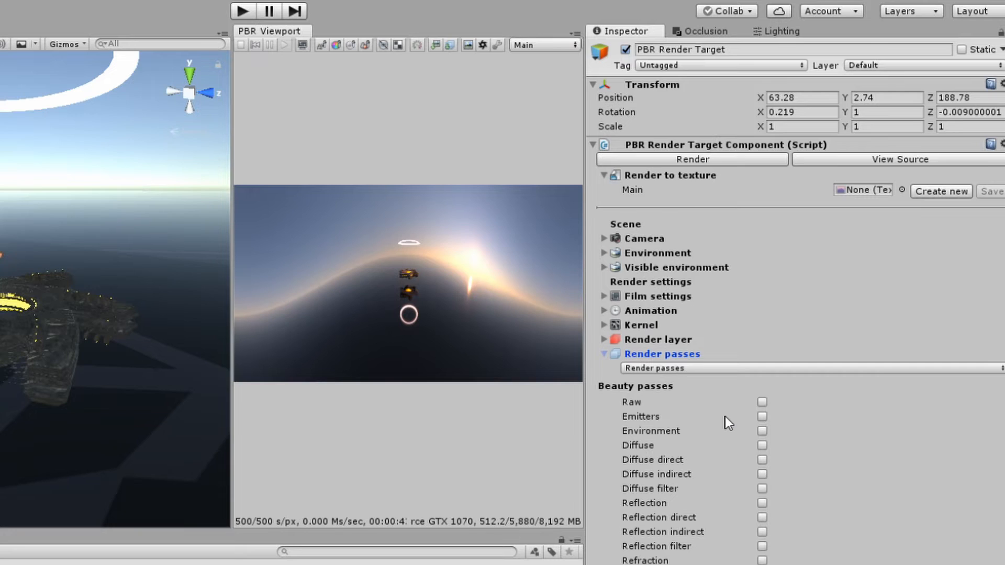
pyautogui.scroll(-2, 725, 416)
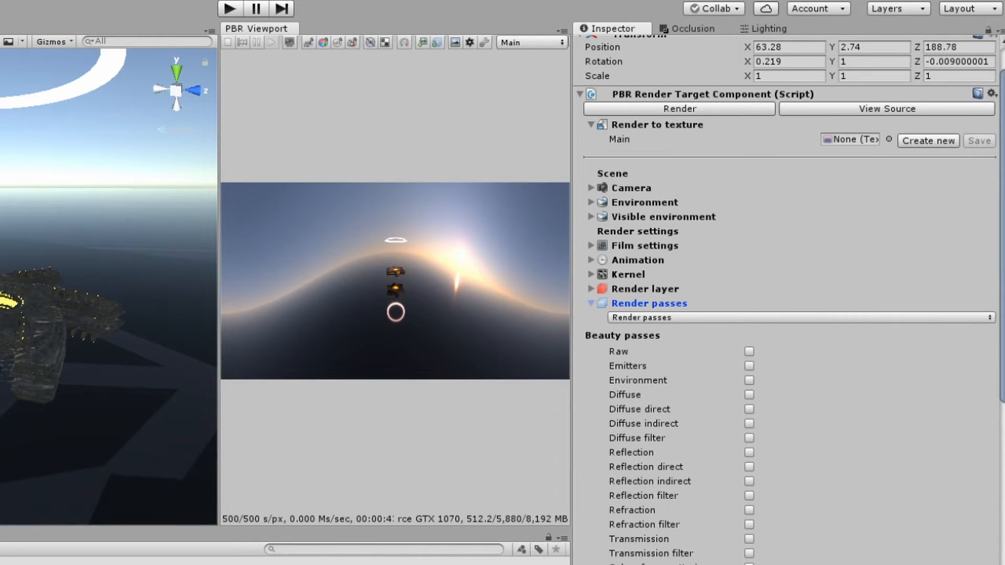
pyautogui.click(749, 395)
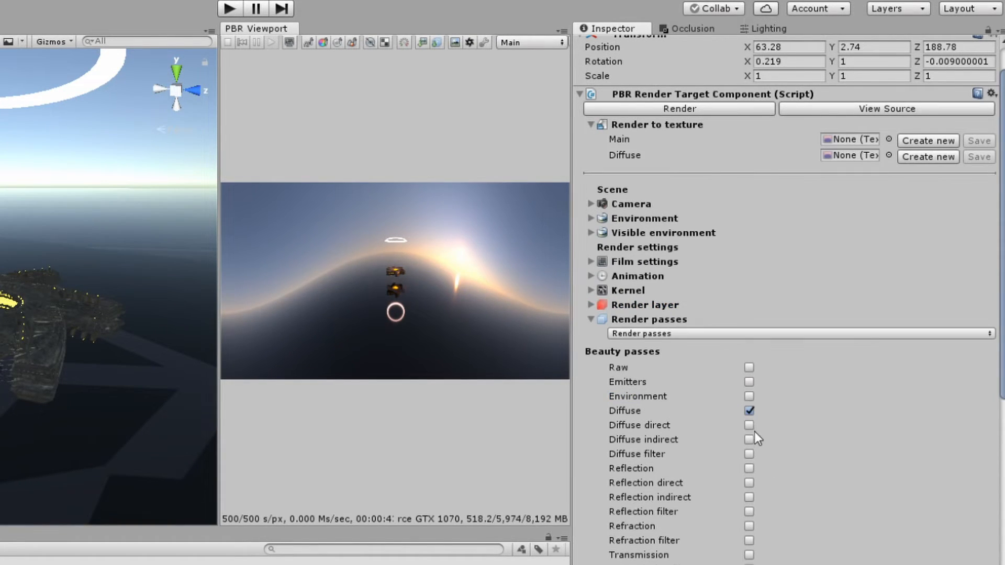
# Preview the Diffuse pass in the PBR Viewport, return to the Main pass, and collapse the Render passes section
pyautogui.click(533, 42)
pyautogui.click(539, 79)
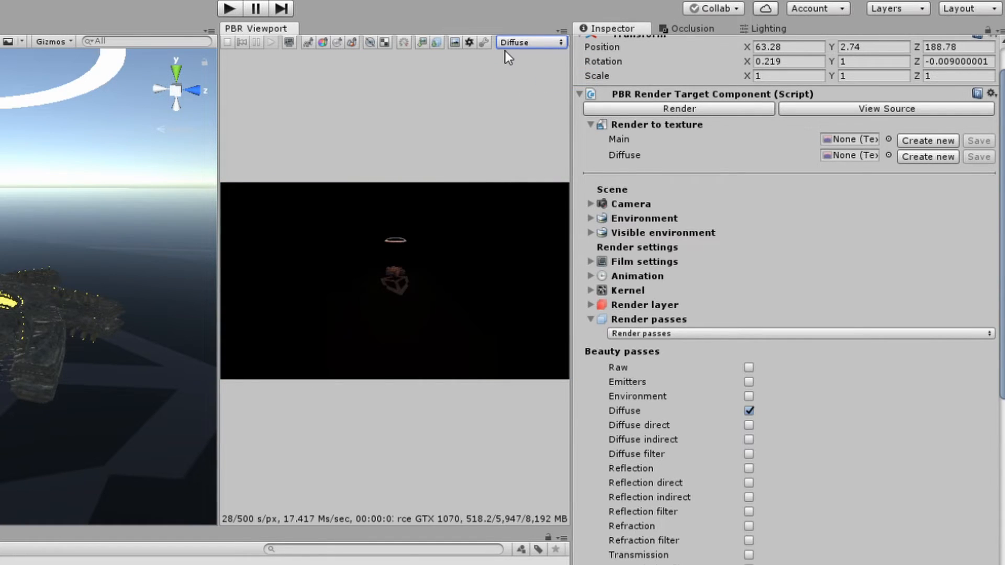
pyautogui.click(521, 43)
pyautogui.click(530, 60)
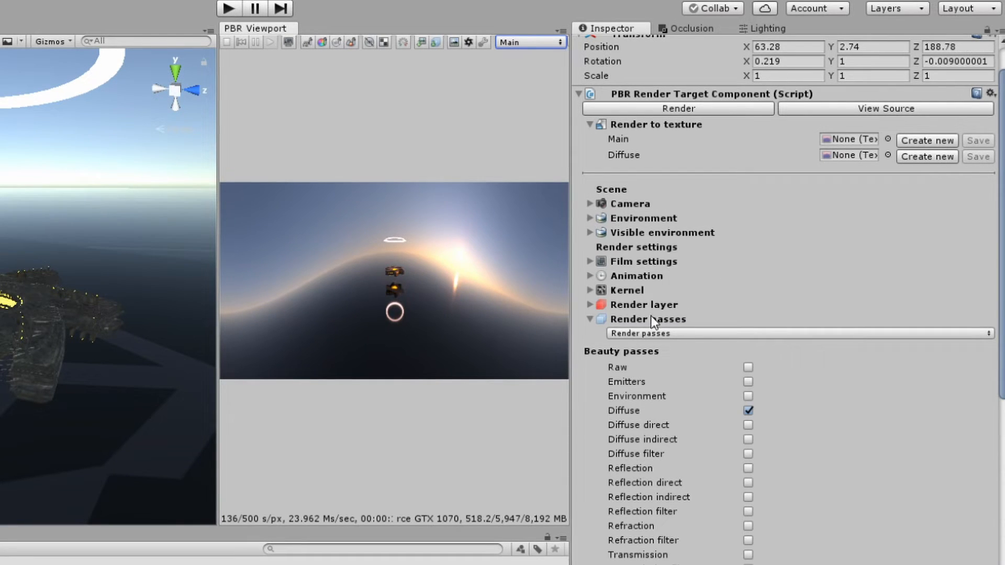
pyautogui.click(590, 319)
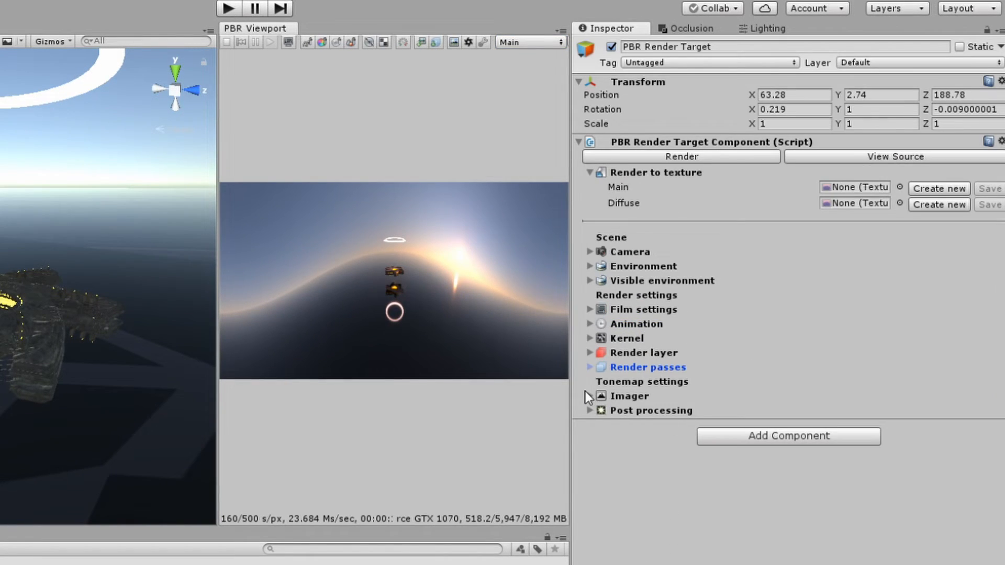
# Expand the Post processing section and lower the Bloom power to about 0.048
pyautogui.click(592, 410)
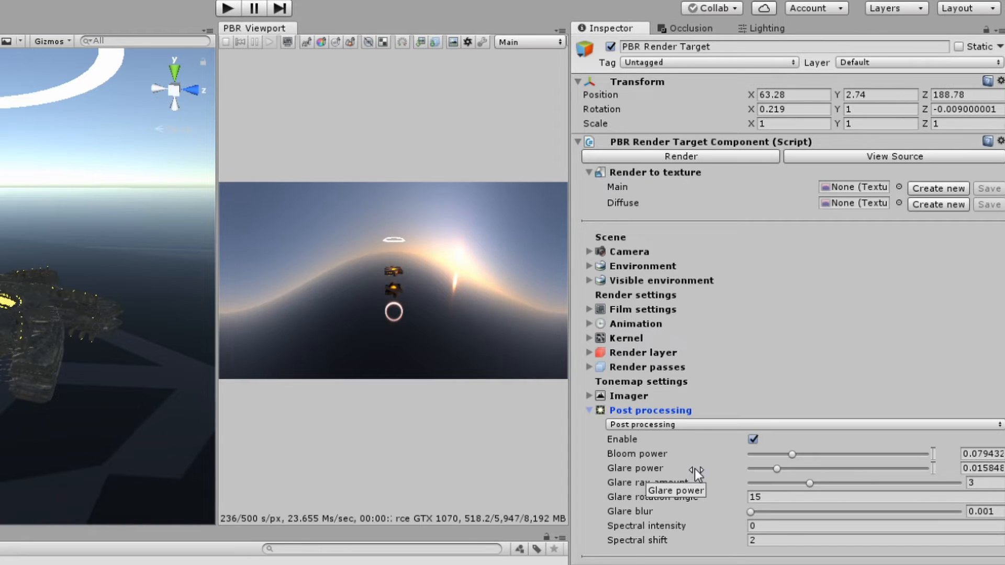
pyautogui.moveTo(792, 454)
pyautogui.mouseDown()
pyautogui.moveTo(891, 440)
pyautogui.moveTo(770, 450)
pyautogui.moveTo(787, 454)
pyautogui.mouseUp()
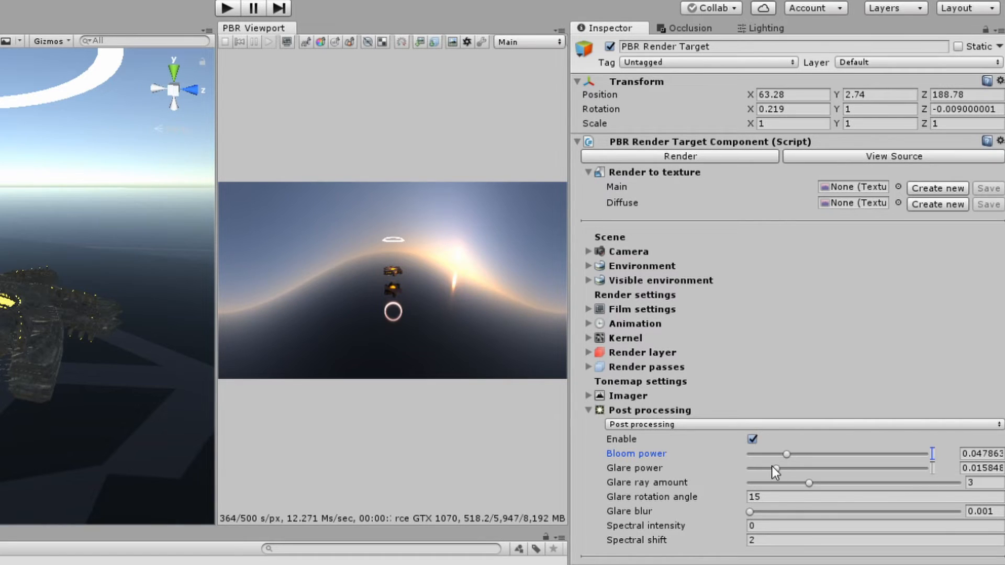
# Adjust the Glare power to about 0.11 and collapse the Post processing section
pyautogui.moveTo(775, 469); pyautogui.dragTo(876, 473)
pyautogui.moveTo(876, 475); pyautogui.dragTo(794, 470)
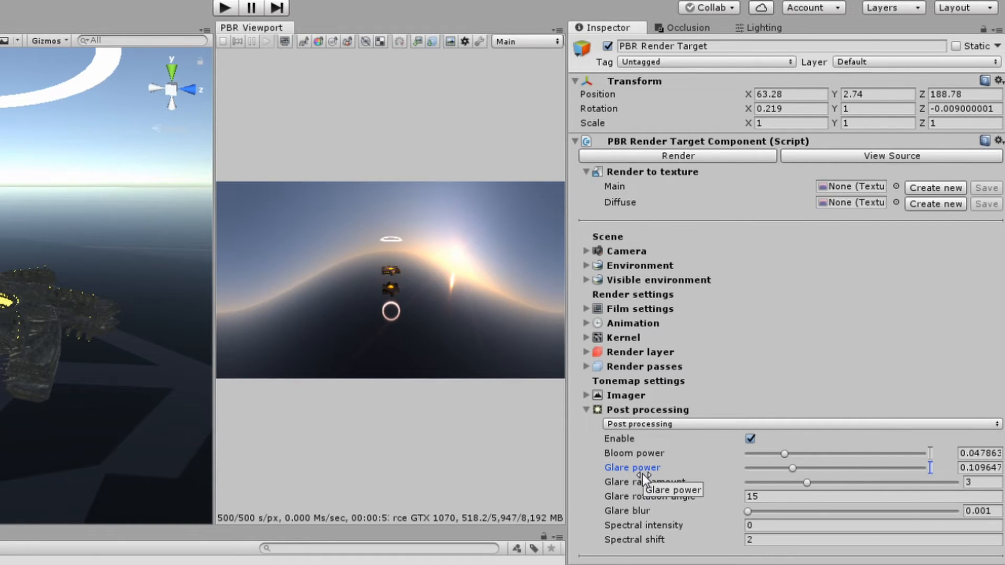
pyautogui.click(588, 412)
# Expand the Camera section of the PBR Render Target and set the camera type to Thin lens camera
pyautogui.click(585, 251)
pyautogui.click(740, 302)
pyautogui.click(704, 352)
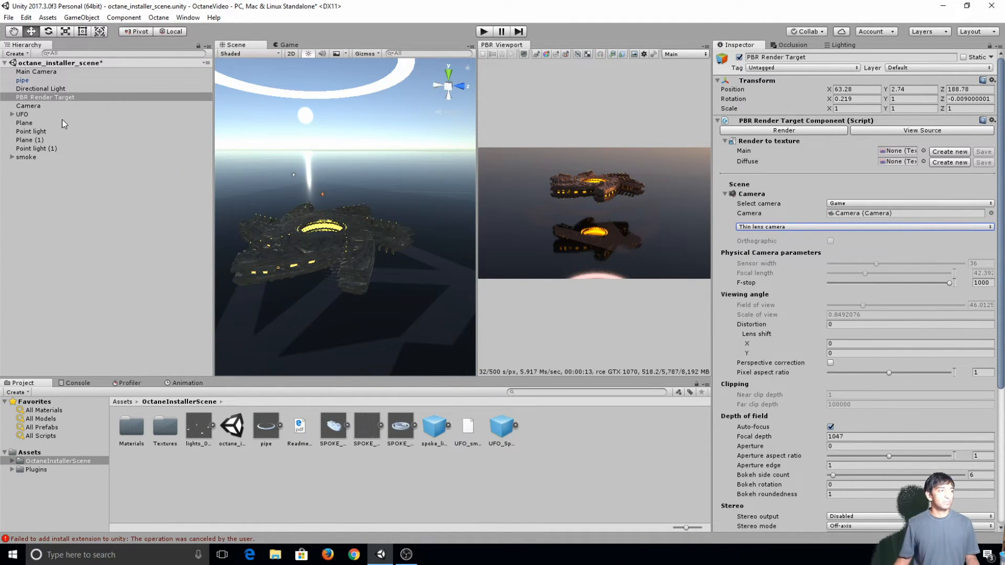
# Select the UFO, rotate it to about -50 degrees around its Y axis, and reset its Y rotation to 0
pyautogui.click(23, 114)
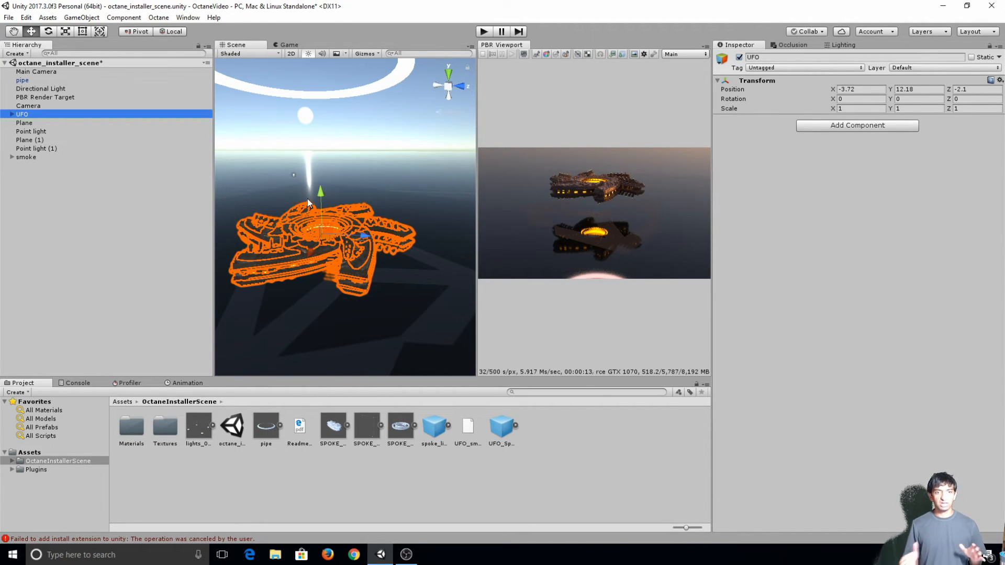
pyautogui.click(52, 32)
pyautogui.moveTo(344, 253); pyautogui.dragTo(419, 237)
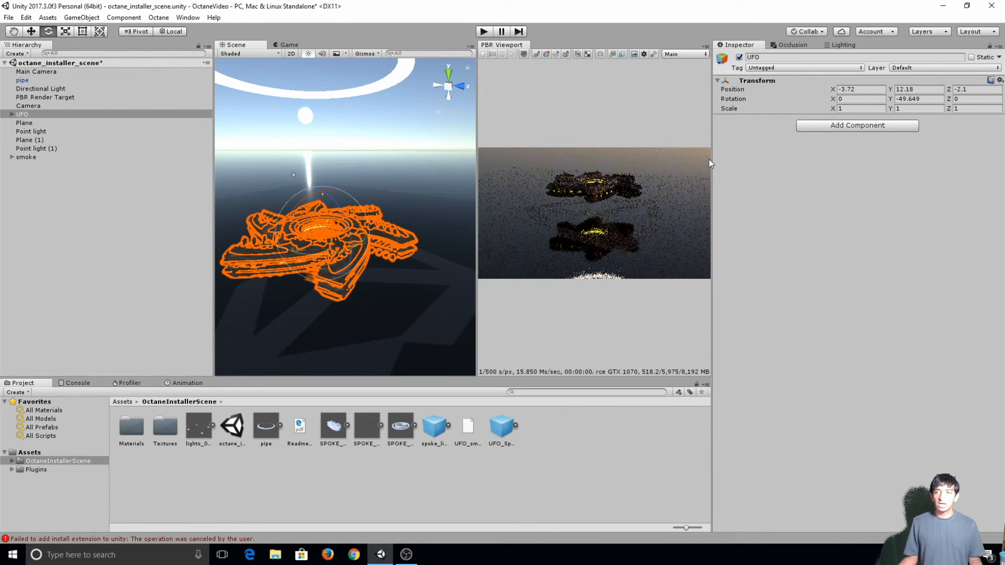
pyautogui.click(923, 99)
pyautogui.write('0')
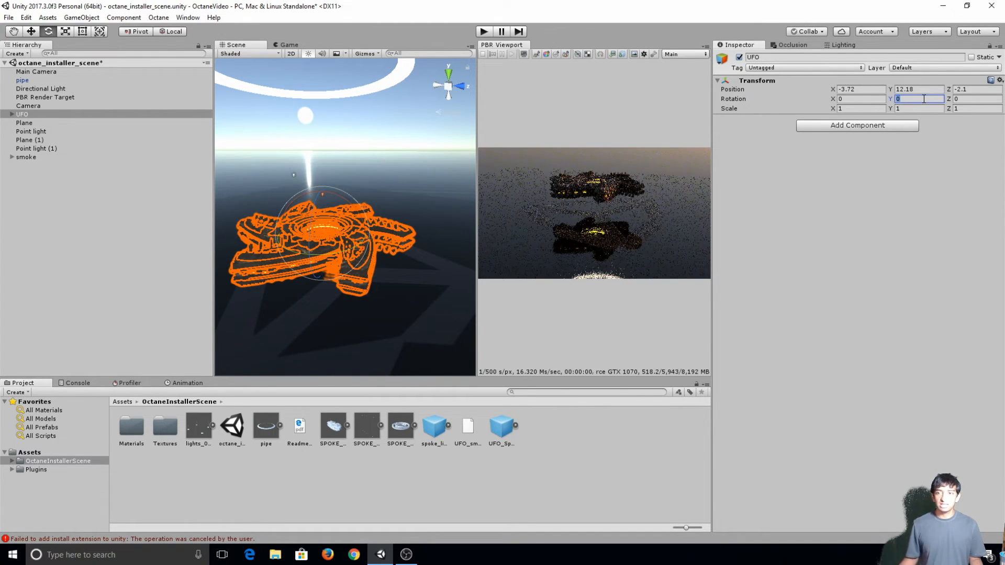
# Create an animation clip for the UFO named Rotate and save it in the project's Assets folder
pyautogui.click(188, 383)
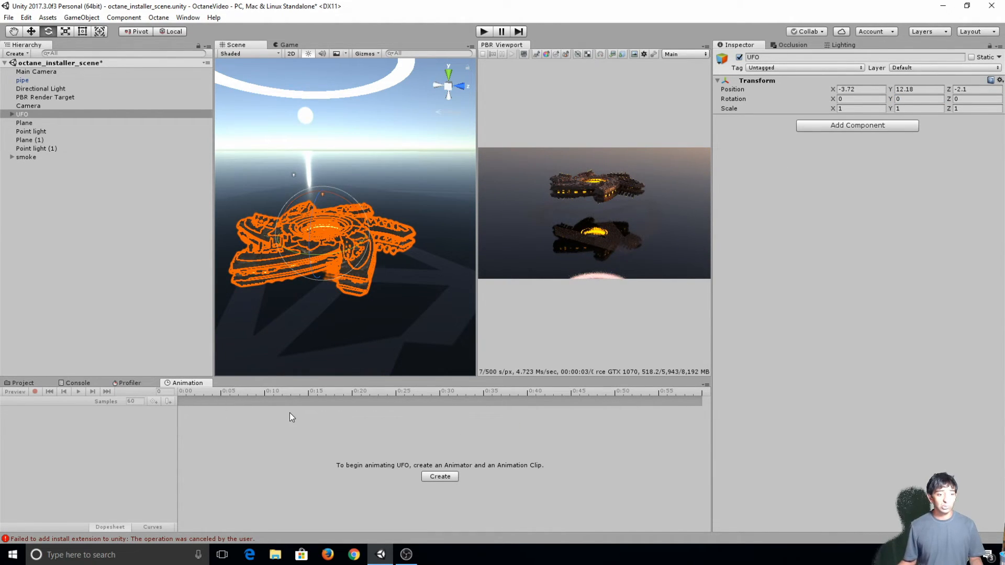
pyautogui.click(448, 472)
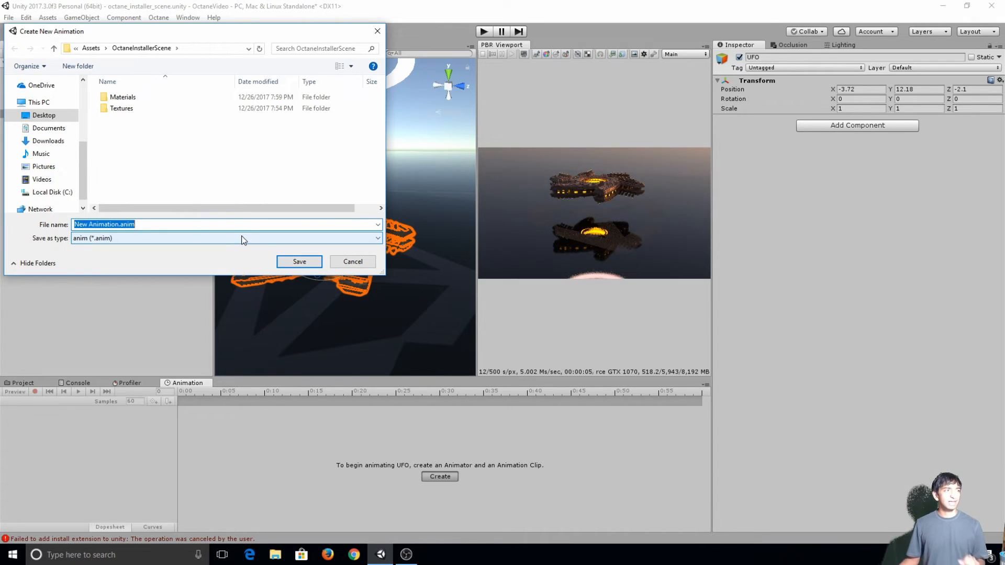
pyautogui.write('Rotate')
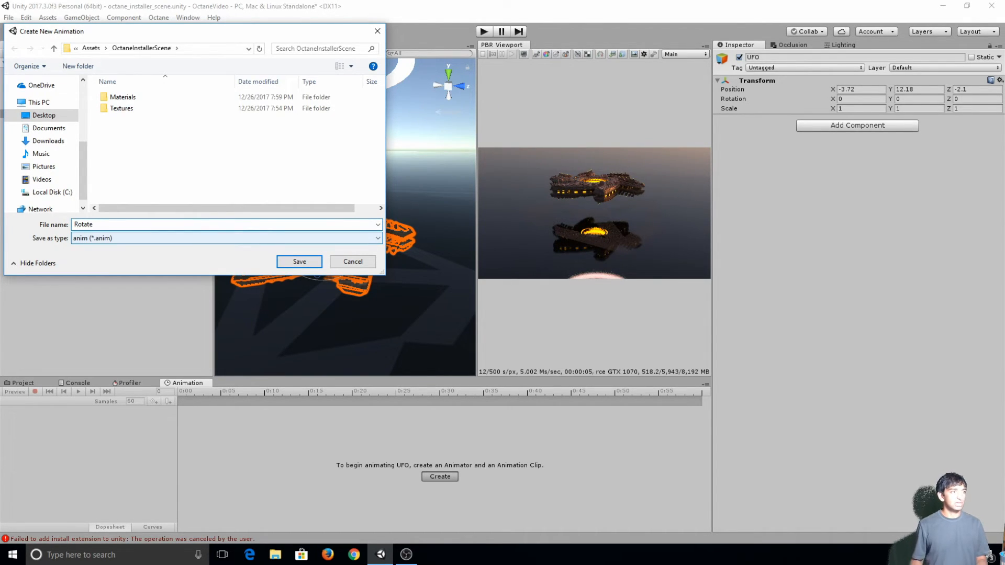
pyautogui.click(91, 48)
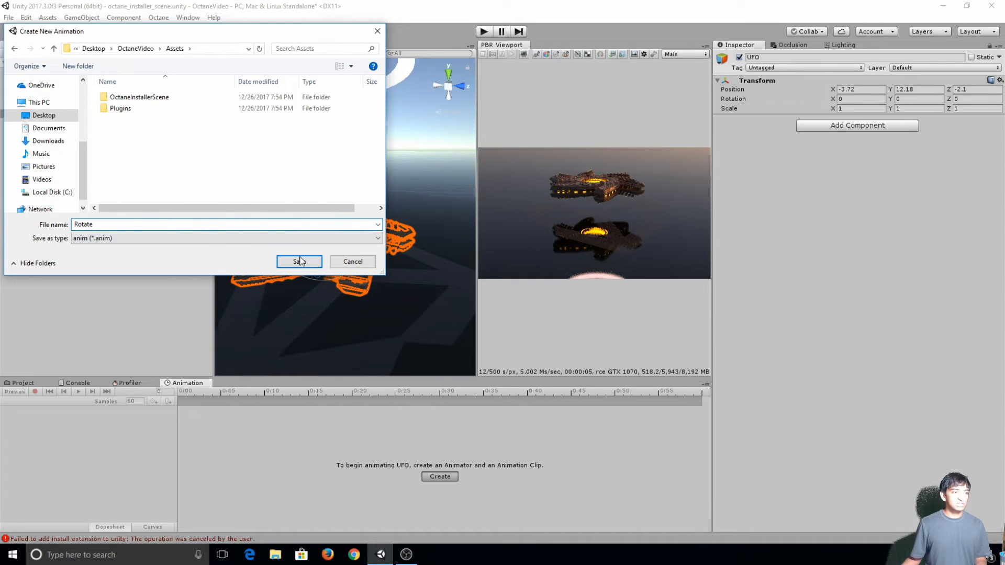
pyautogui.click(300, 262)
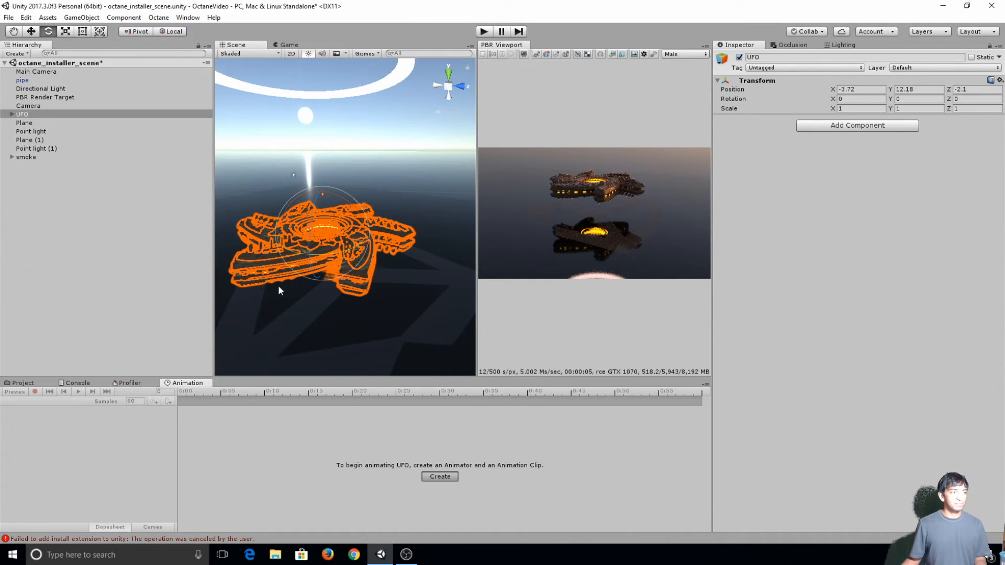
# Check the Assets folder for the new animation files and select the UFO animator controller
pyautogui.click(23, 383)
pyautogui.click(42, 451)
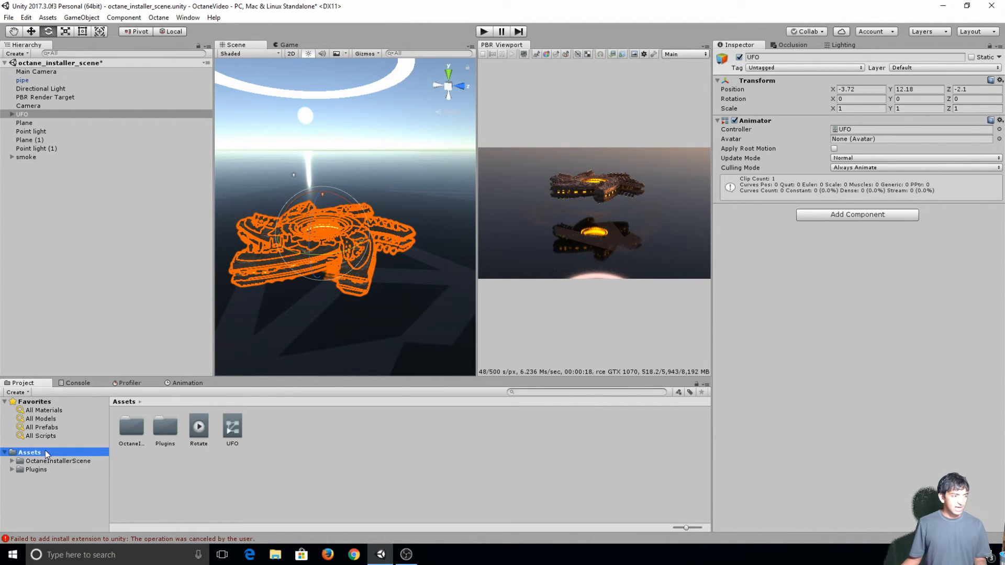
pyautogui.click(235, 430)
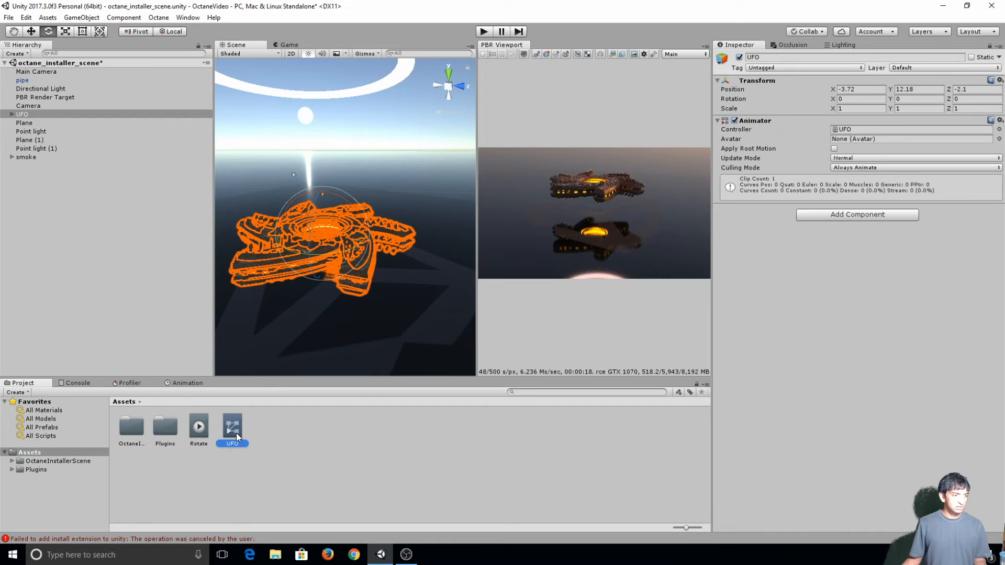
# Add the UFO's Transform Rotation property to the Rotate clip and expand its X, Y and Z channels
pyautogui.click(181, 384)
pyautogui.click(115, 417)
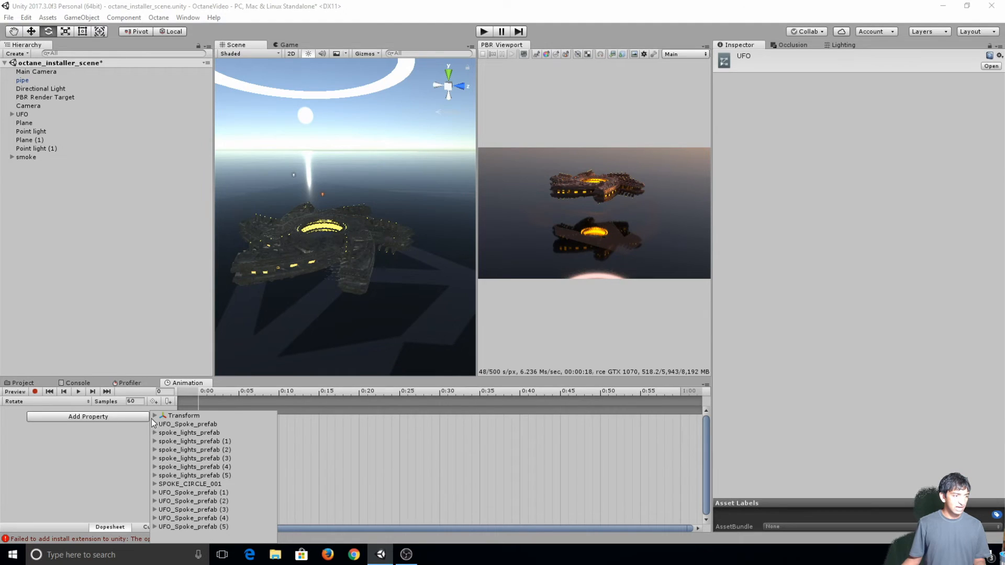
pyautogui.click(155, 418)
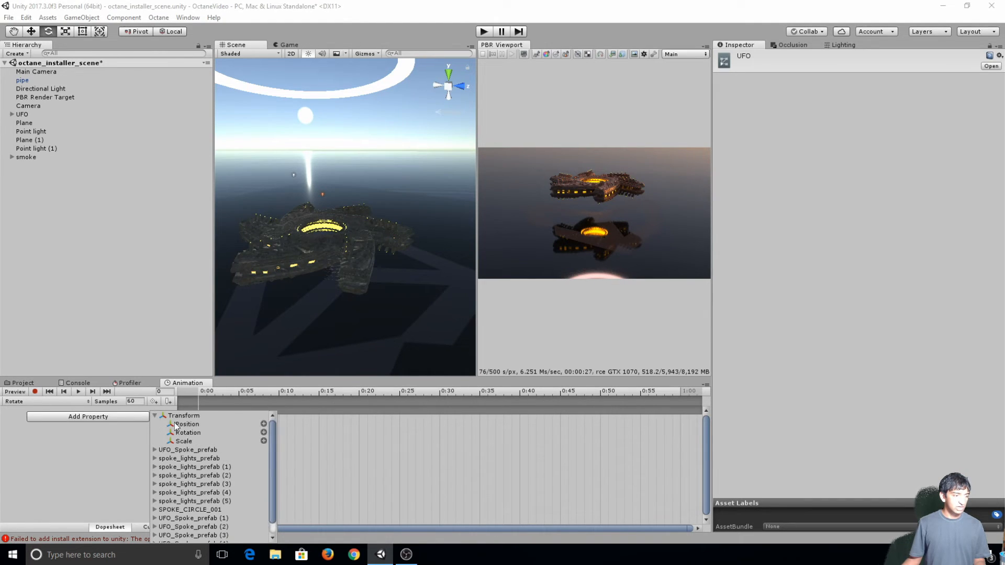
pyautogui.click(264, 432)
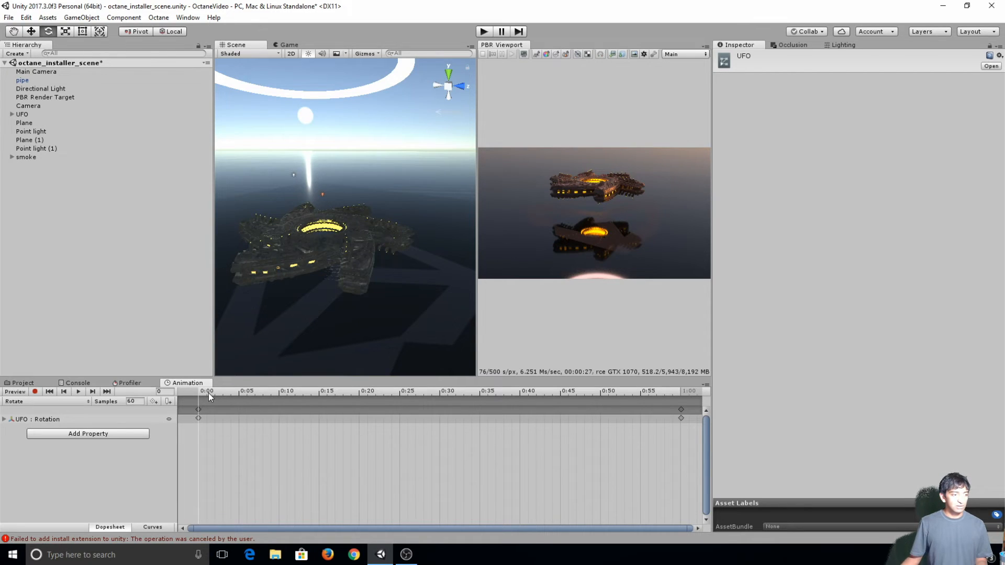
pyautogui.click(5, 420)
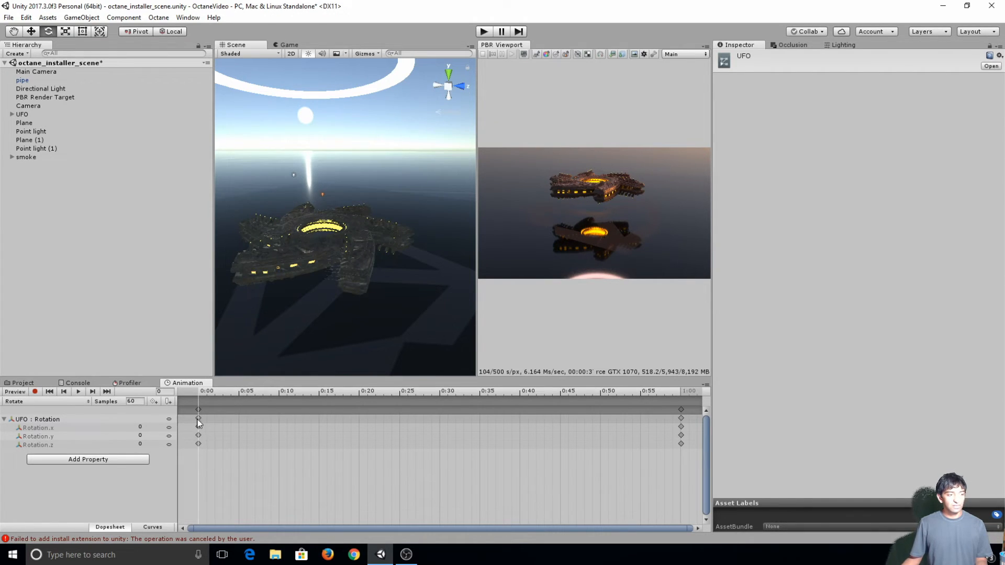
# Set the Rotation.y key at the 1:00 mark of the Rotate clip to 360
pyautogui.click(680, 390)
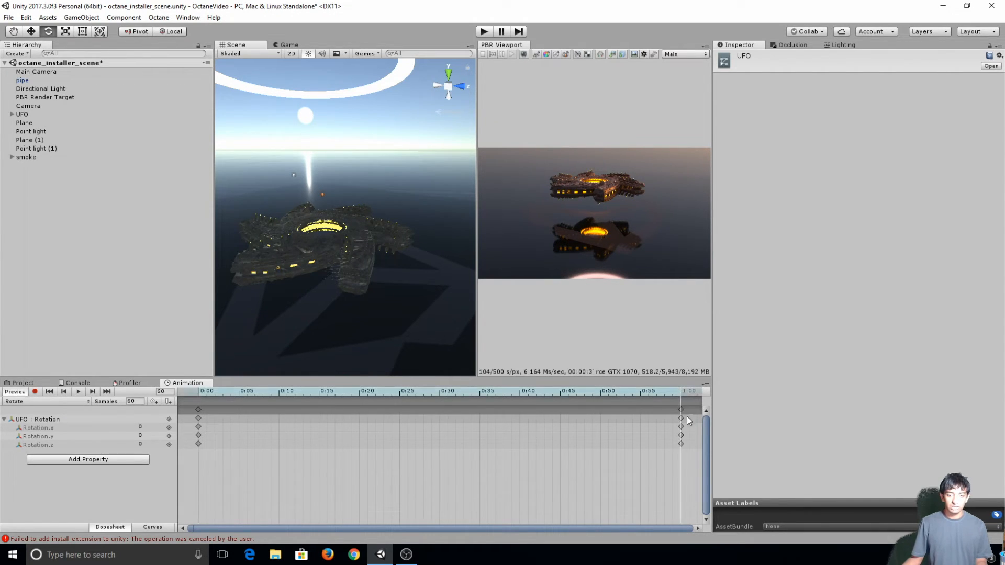
pyautogui.click(682, 429)
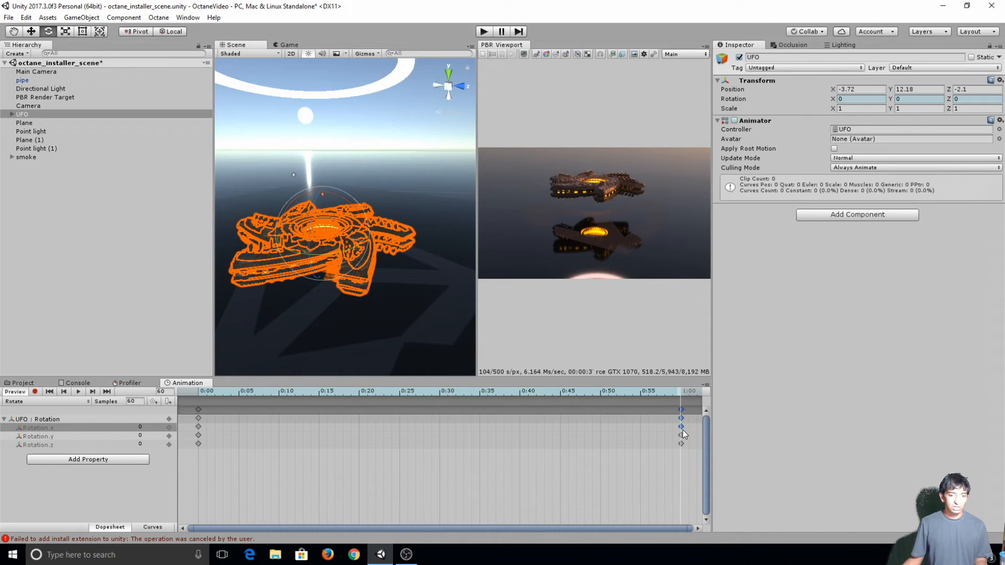
pyautogui.click(681, 435)
pyautogui.click(148, 436)
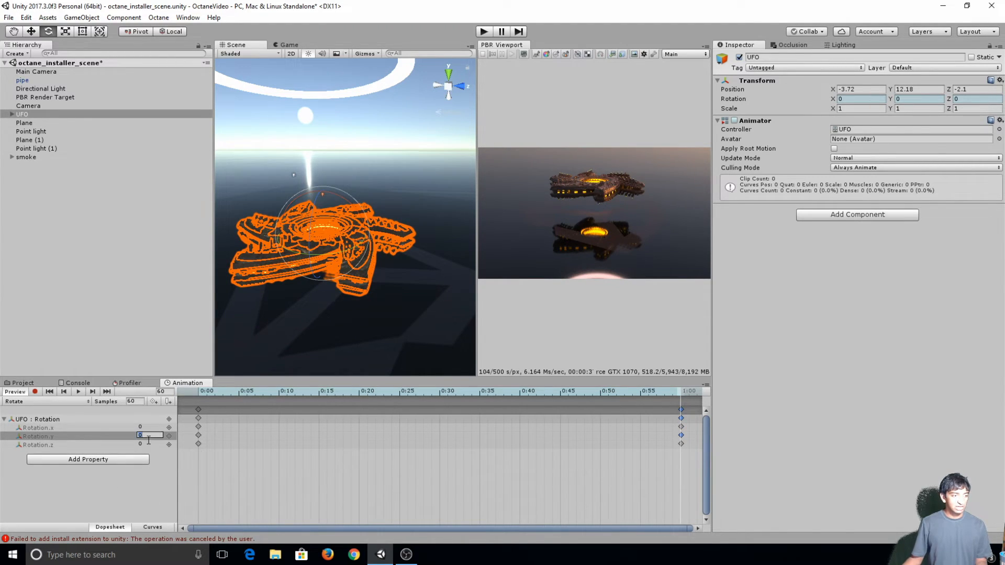
pyautogui.write('360')
pyautogui.press('Return')
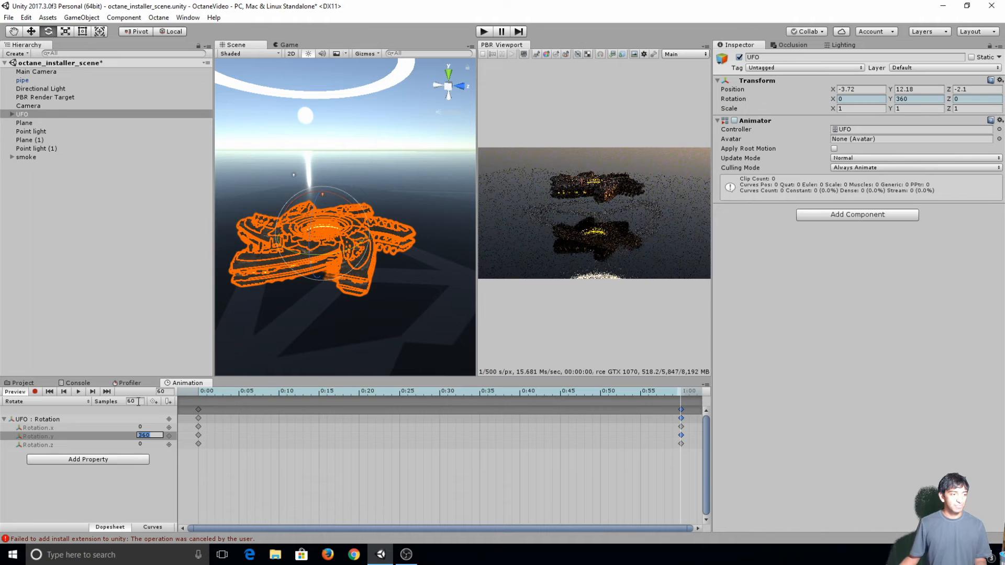
# Play back the UFO's rotation, switch the animation timeline to Curves to inspect the motion, and stop playback
pyautogui.click(79, 391)
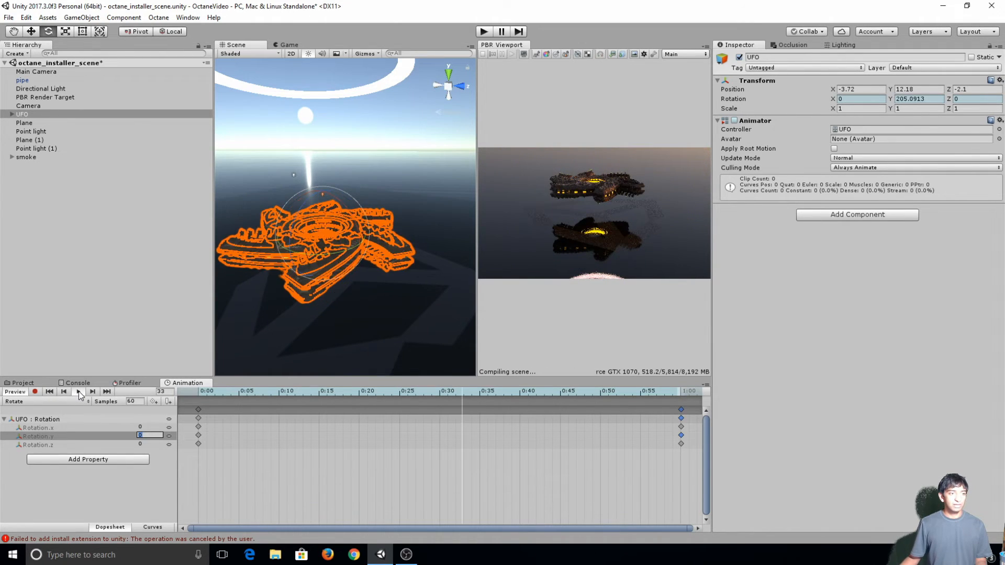
pyautogui.click(159, 526)
pyautogui.scroll(-4, 251, 468)
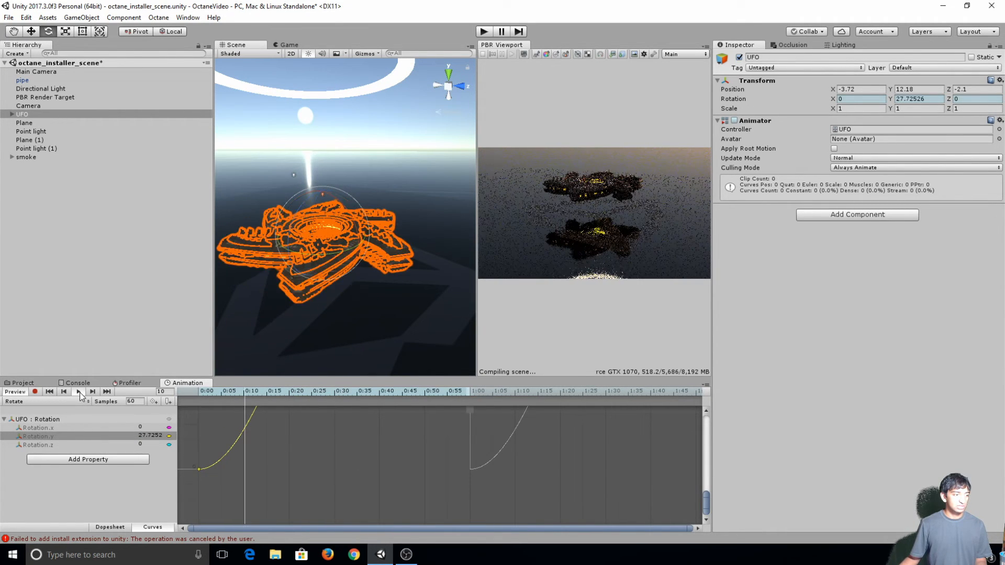
pyautogui.click(112, 479)
pyautogui.scroll(-3, 237, 450)
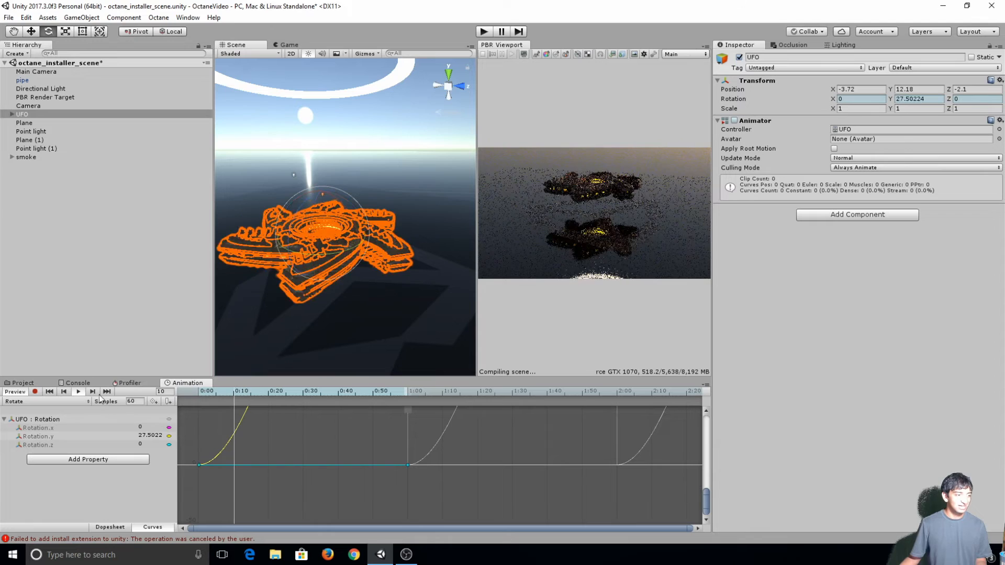
pyautogui.click(79, 391)
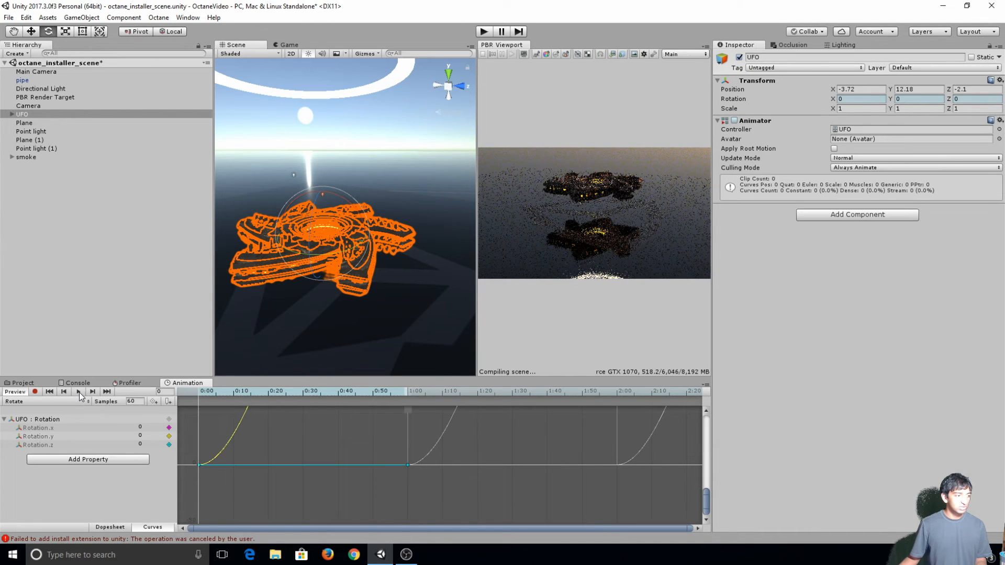
# Try setting the first rotation keyframe's curve to Auto and changing both of its tangents
pyautogui.rightClick(198, 463)
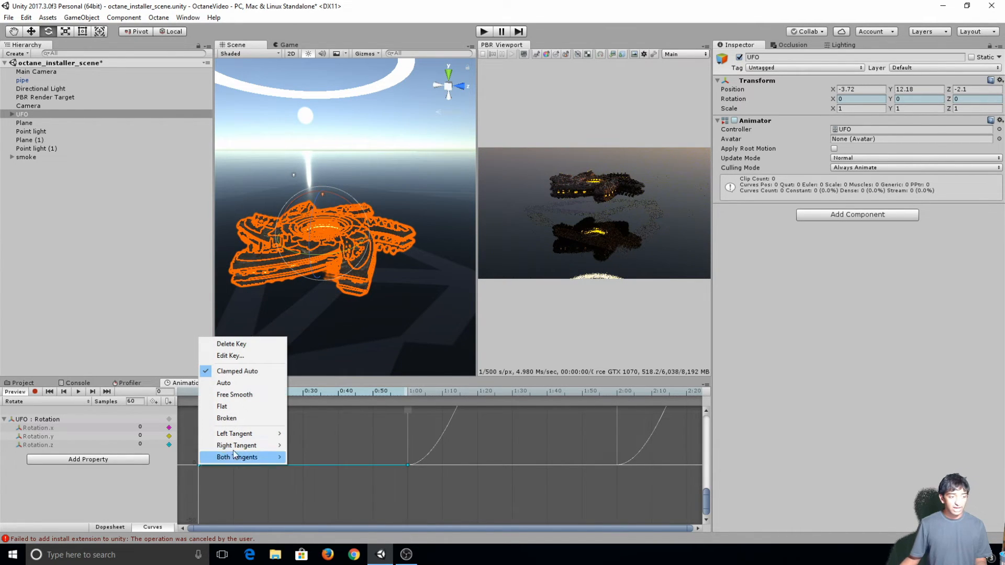
pyautogui.click(223, 390)
pyautogui.moveTo(266, 438); pyautogui.dragTo(281, 477)
pyautogui.rightClick(200, 465)
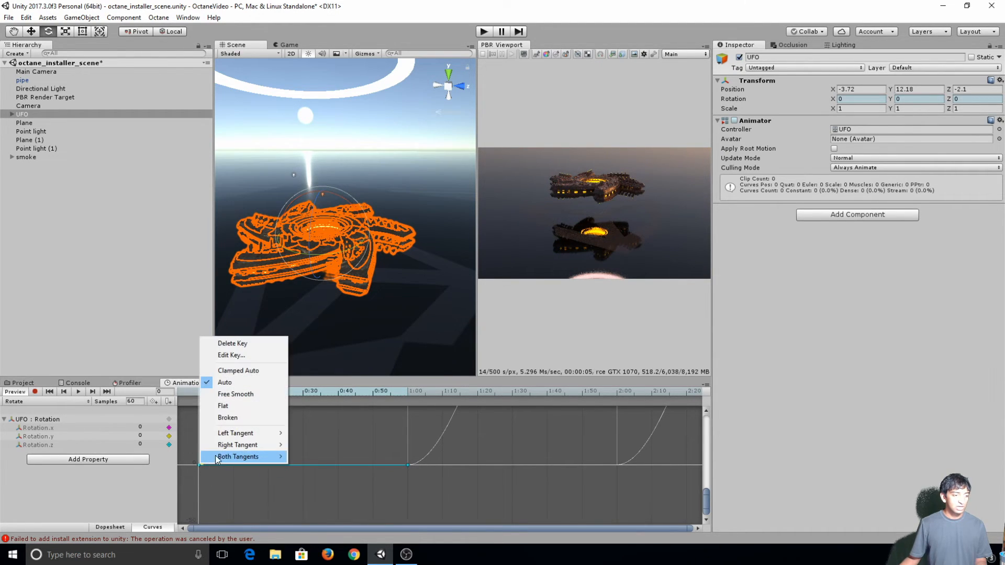
pyautogui.moveTo(222, 458)
pyautogui.click(313, 468)
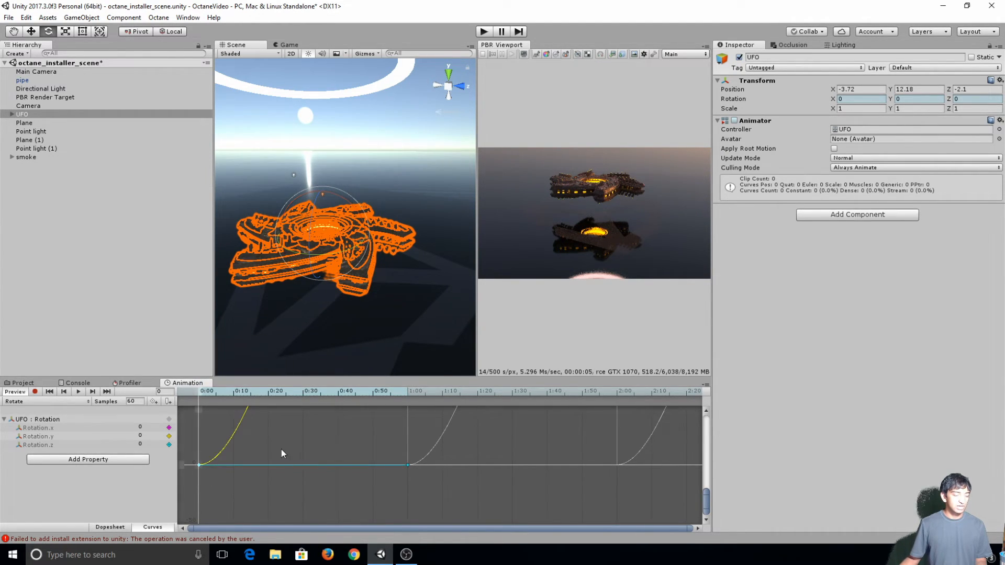
# Isolate the Rotation.y curve, make it linear between its first and last keys, and play back the animation to check the spin
pyautogui.rightClick(166, 439)
pyautogui.click(107, 436)
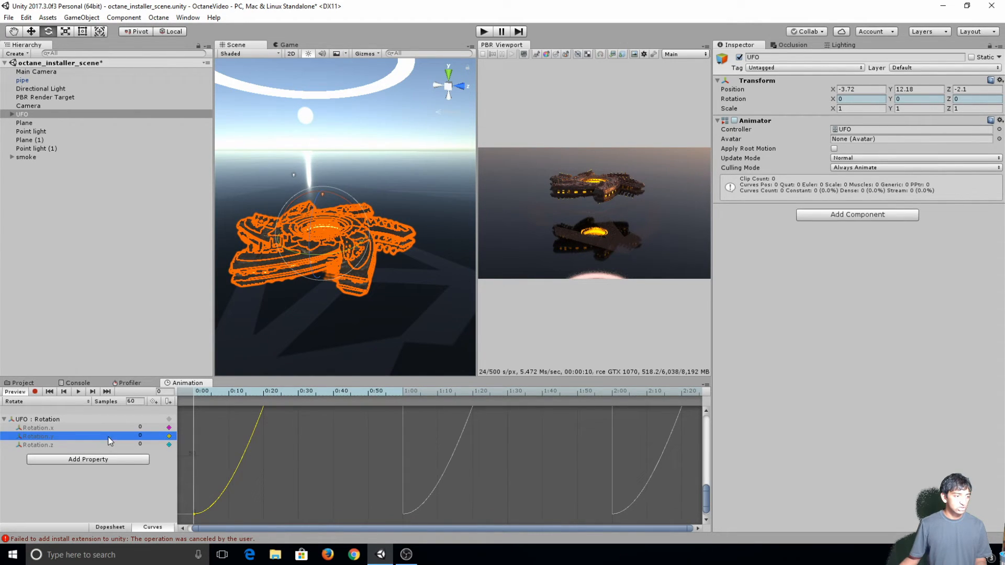
pyautogui.rightClick(193, 514)
pyautogui.click(225, 435)
pyautogui.scroll(-5, 246, 461)
pyautogui.scroll(-5, 249, 488)
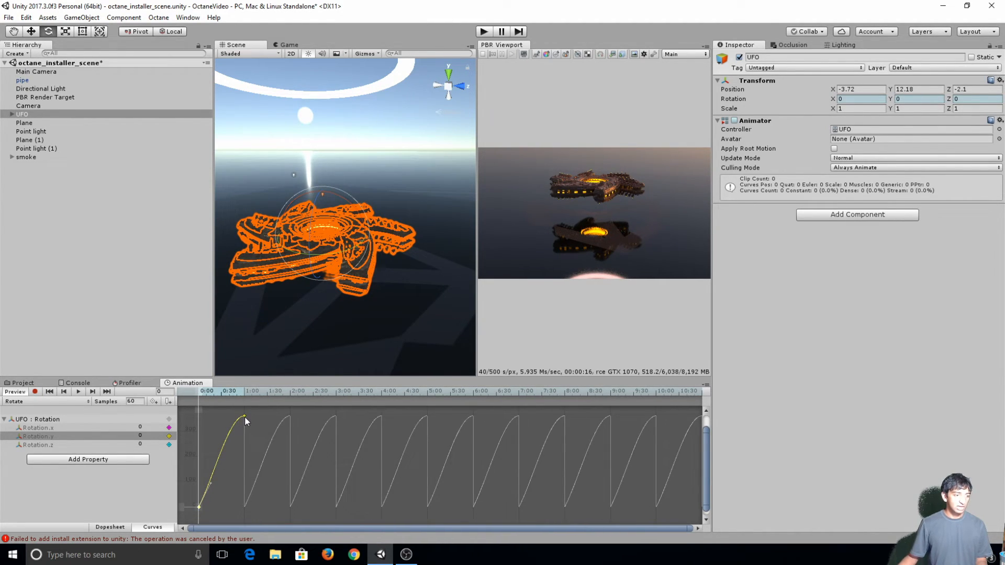
pyautogui.rightClick(244, 417)
pyautogui.click(270, 462)
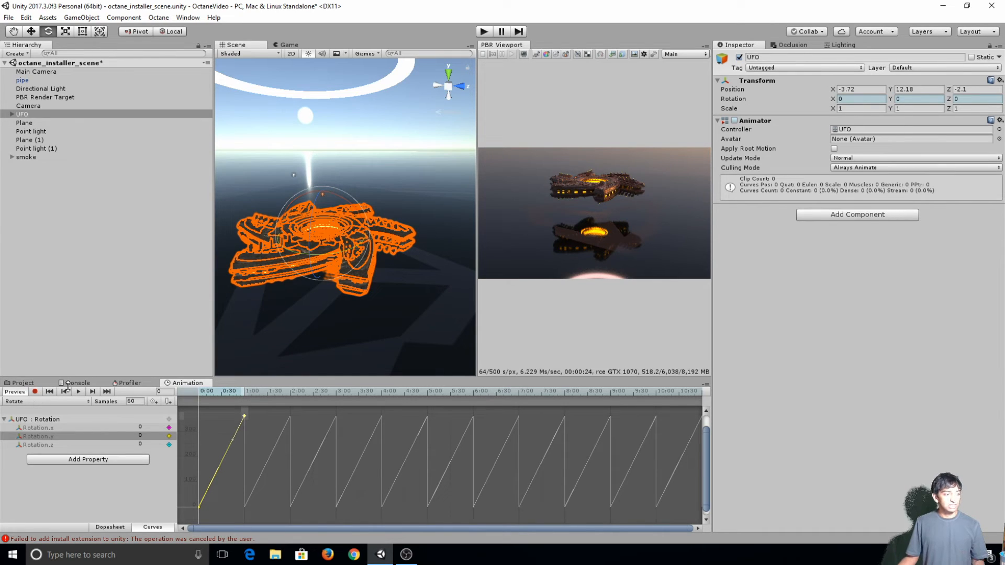
pyautogui.click(79, 392)
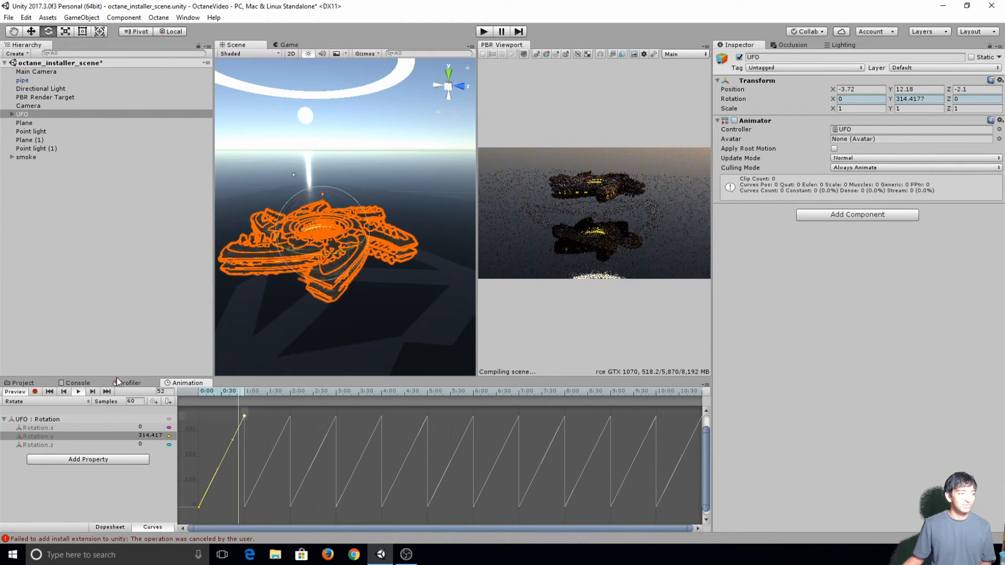
pyautogui.click(79, 392)
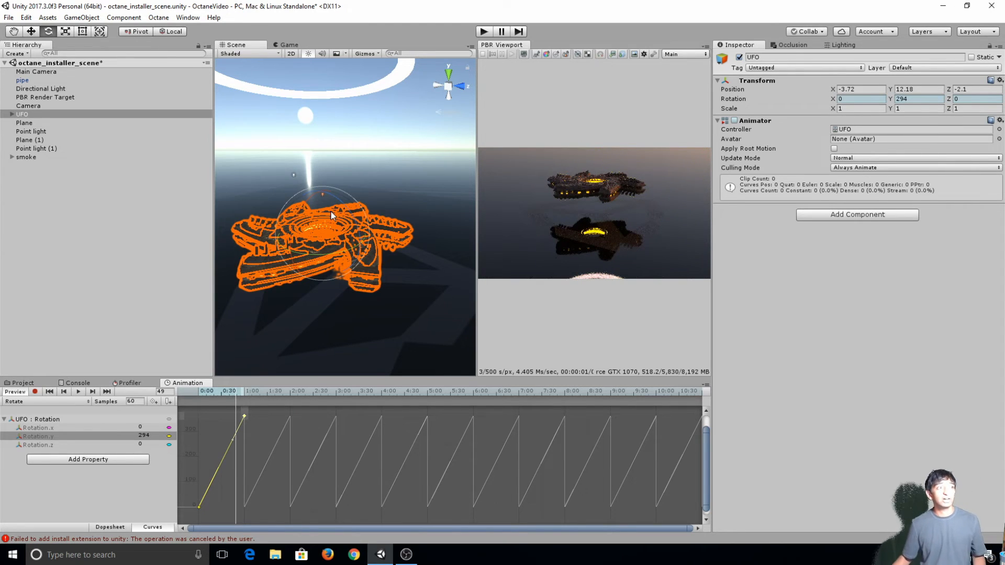
# Open Octane's PBR Recorder for the PBR Render Target and dock it beside the PBR Viewport
pyautogui.click(158, 17)
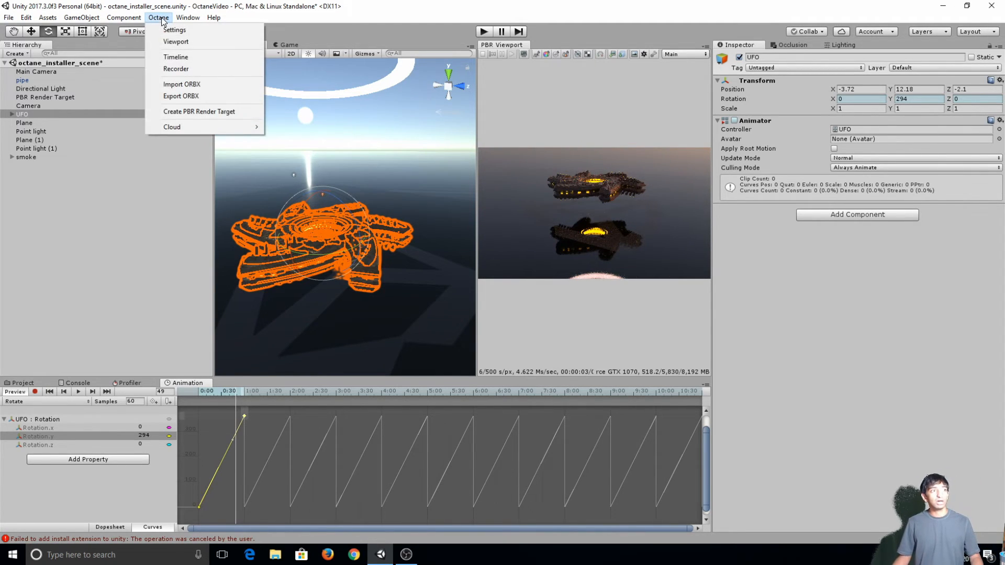
pyautogui.click(192, 69)
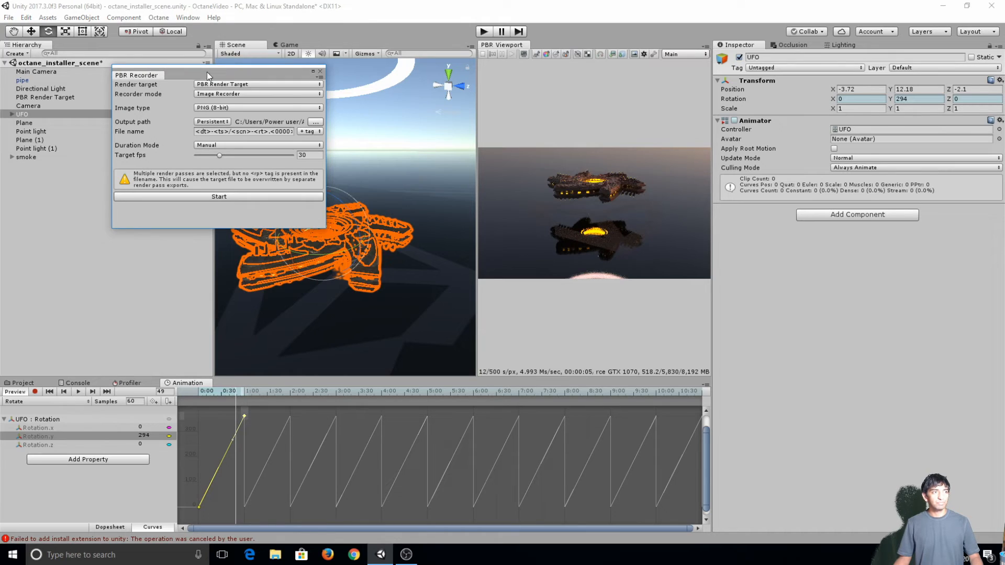
pyautogui.click(257, 84)
pyautogui.moveTo(151, 75); pyautogui.dragTo(558, 48)
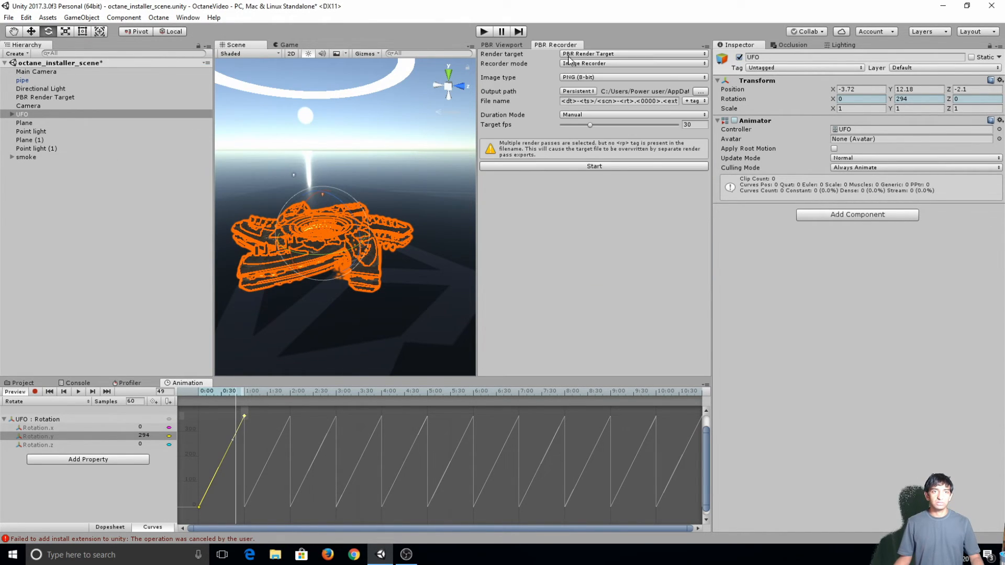
# Choose Image Recorder as the recorder mode and review the image type options, keeping PNG (8-bit)
pyautogui.click(605, 64)
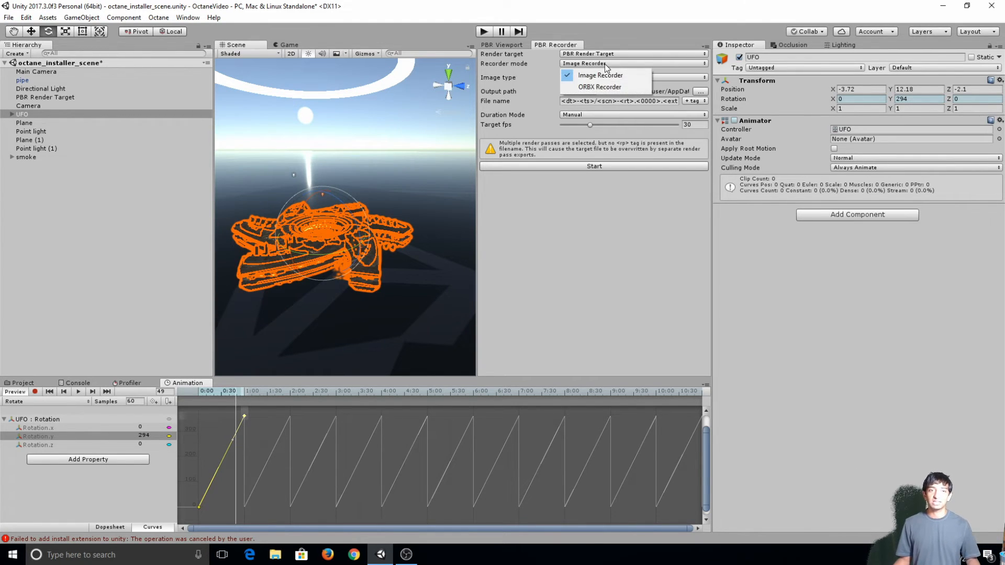
pyautogui.click(622, 77)
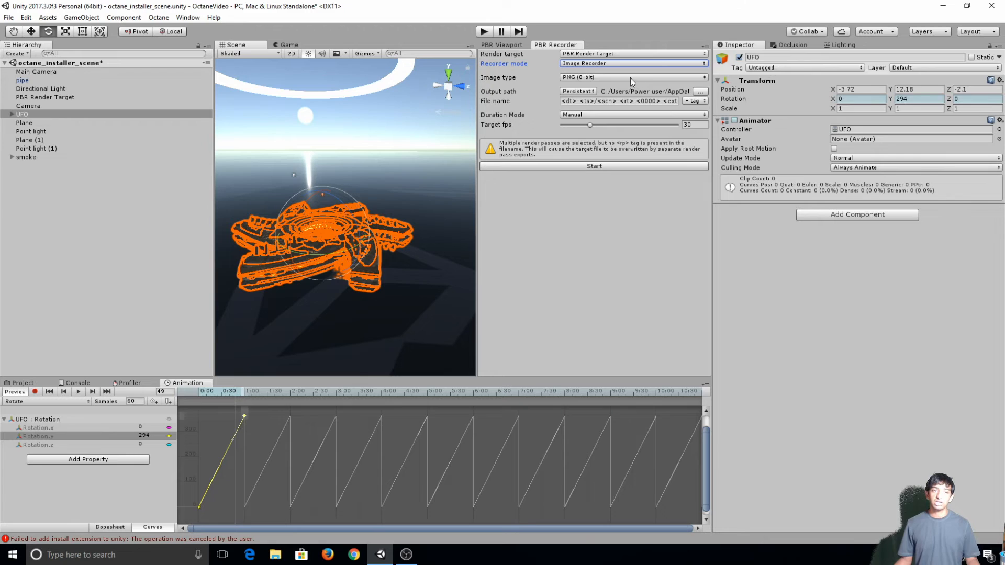
pyautogui.click(629, 77)
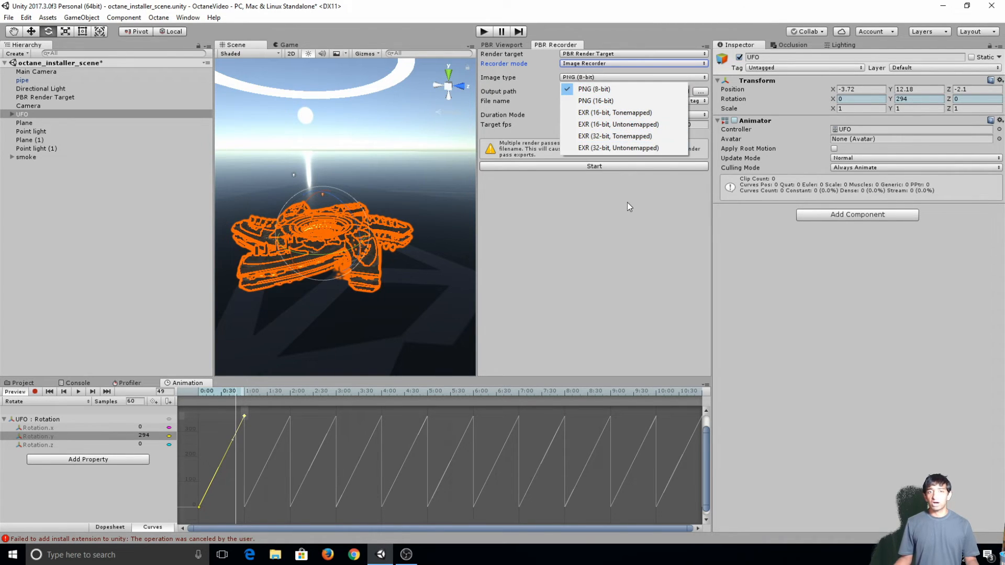
pyautogui.click(617, 211)
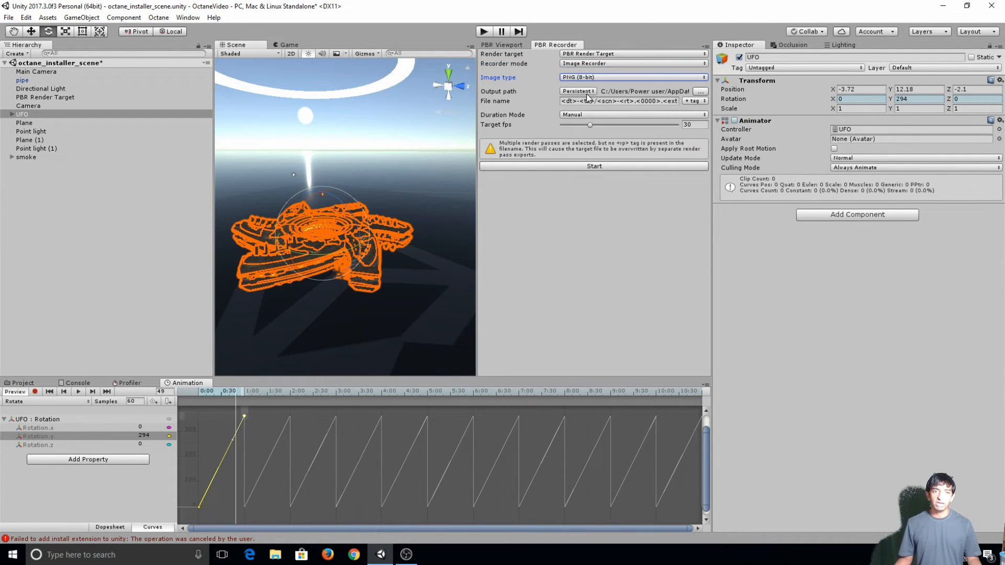
# Set the recorder's output path to the Octane Video folder inside Videos
pyautogui.click(699, 92)
pyautogui.click(48, 128)
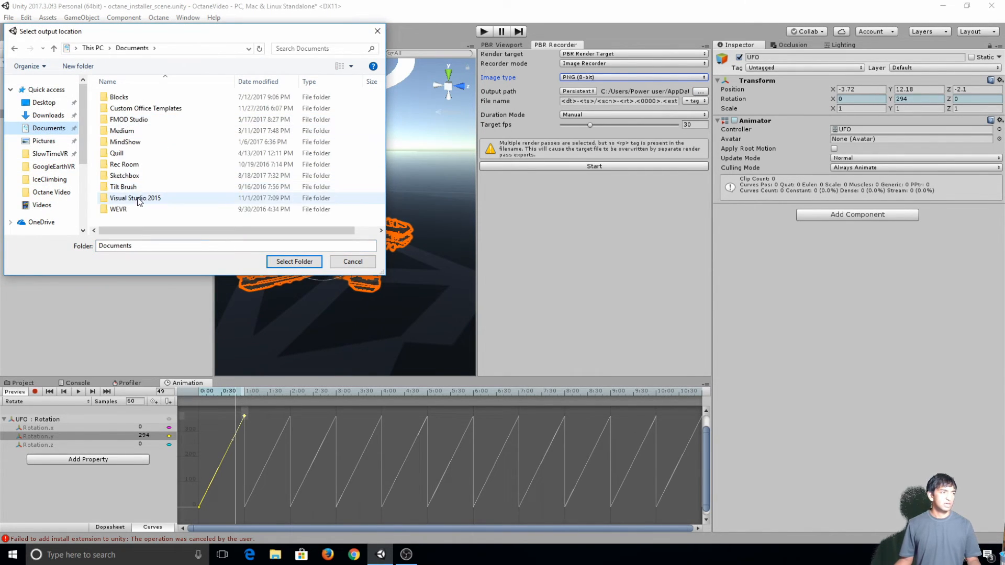
pyautogui.scroll(-3, 44, 152)
pyautogui.click(50, 120)
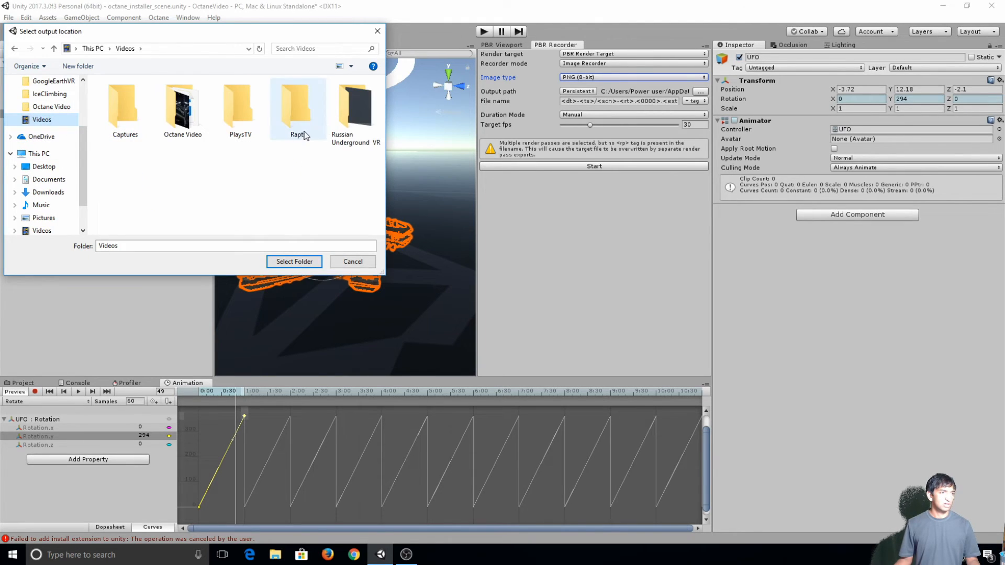
pyautogui.doubleClick(181, 108)
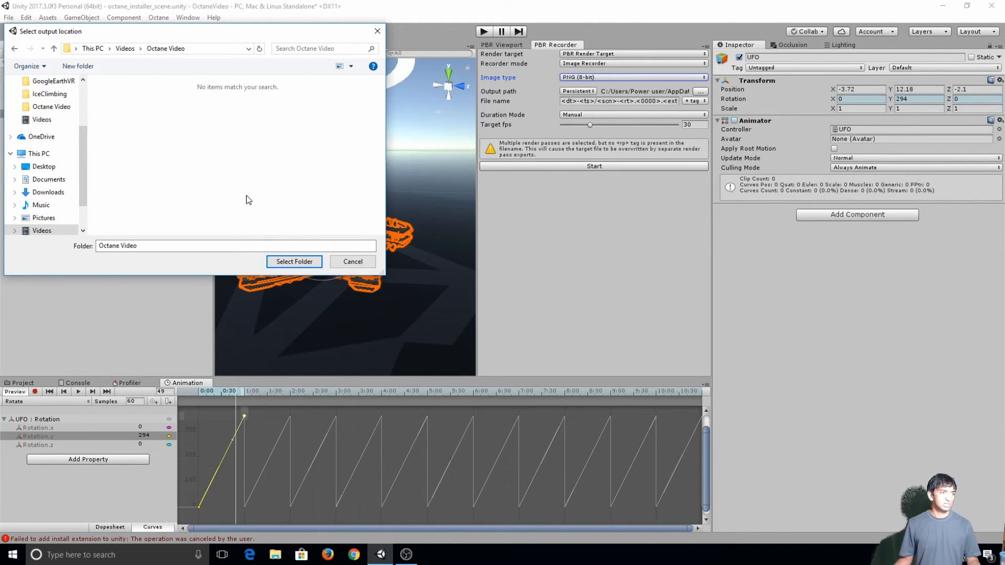
pyautogui.click(293, 262)
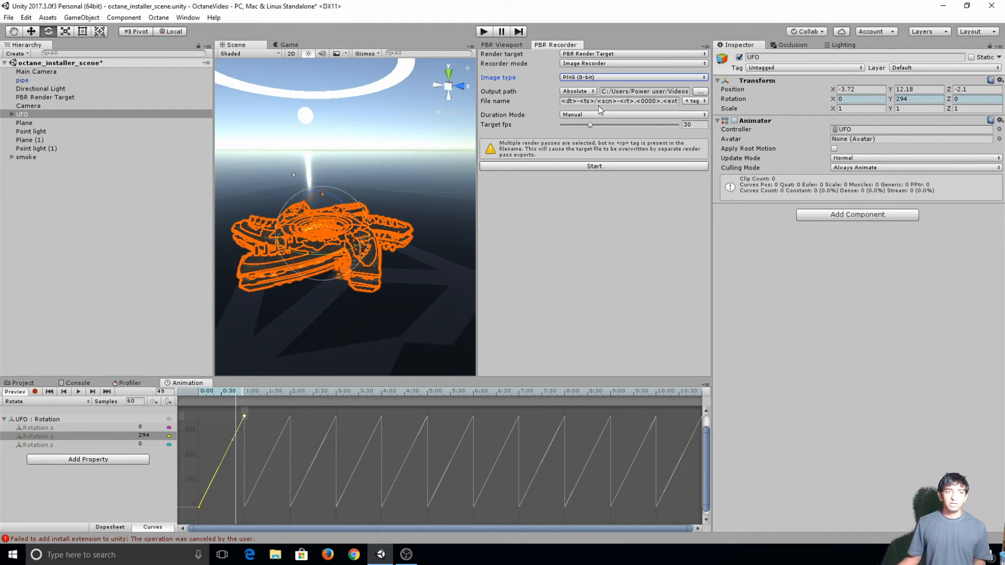
# Replace the recorder's file name with the tags <rp>.<00000>.<ext> and set the duration mode to Time Interval
pyautogui.click(596, 102)
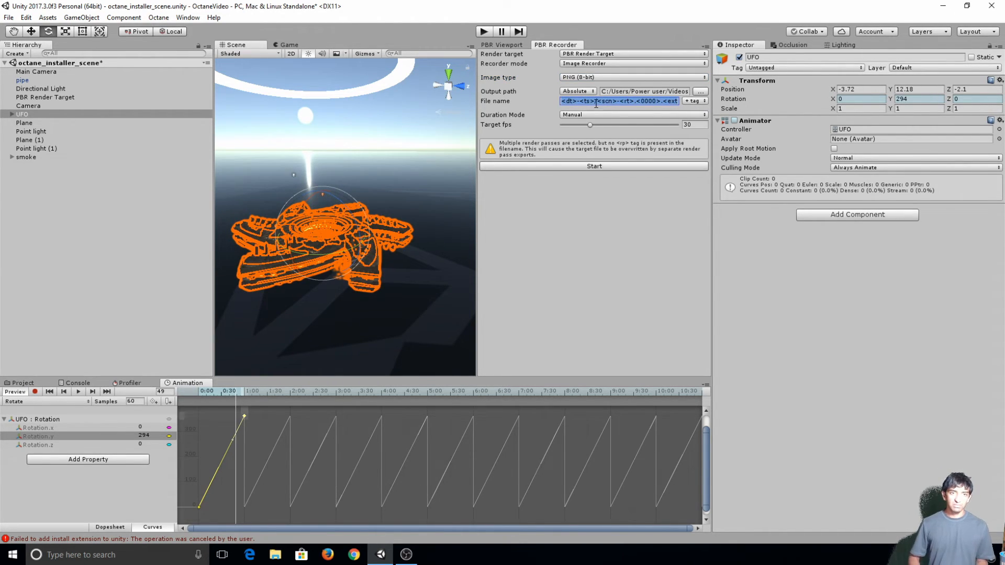
pyautogui.press('BackSpace')
pyautogui.click(695, 101)
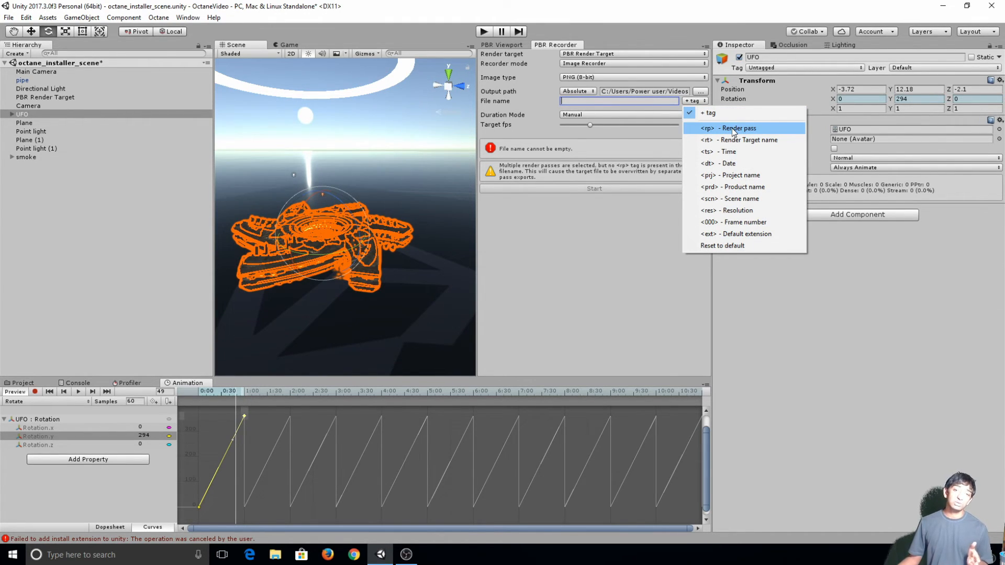
pyautogui.click(734, 128)
pyautogui.click(695, 101)
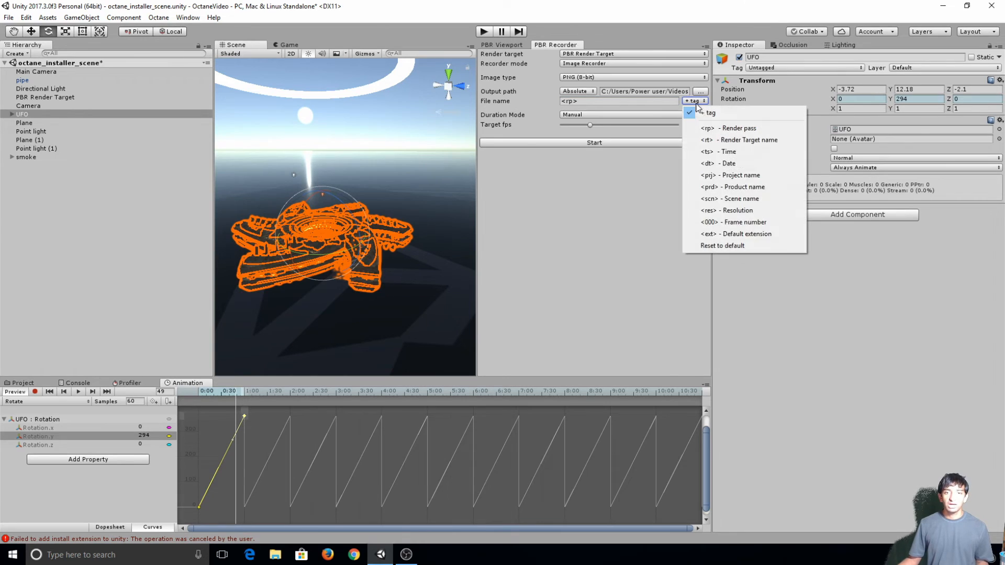
pyautogui.click(748, 222)
pyautogui.click(695, 101)
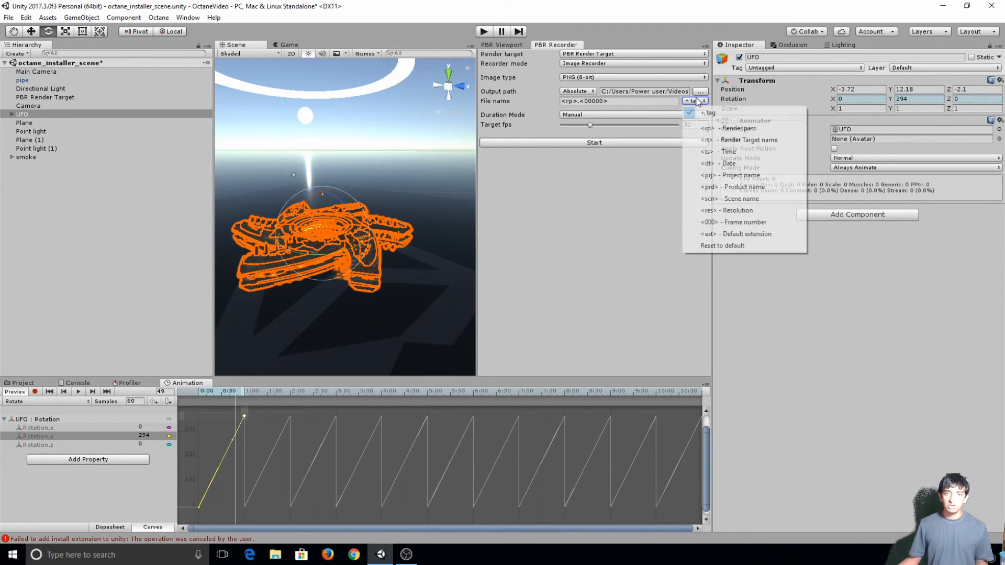
pyautogui.click(745, 233)
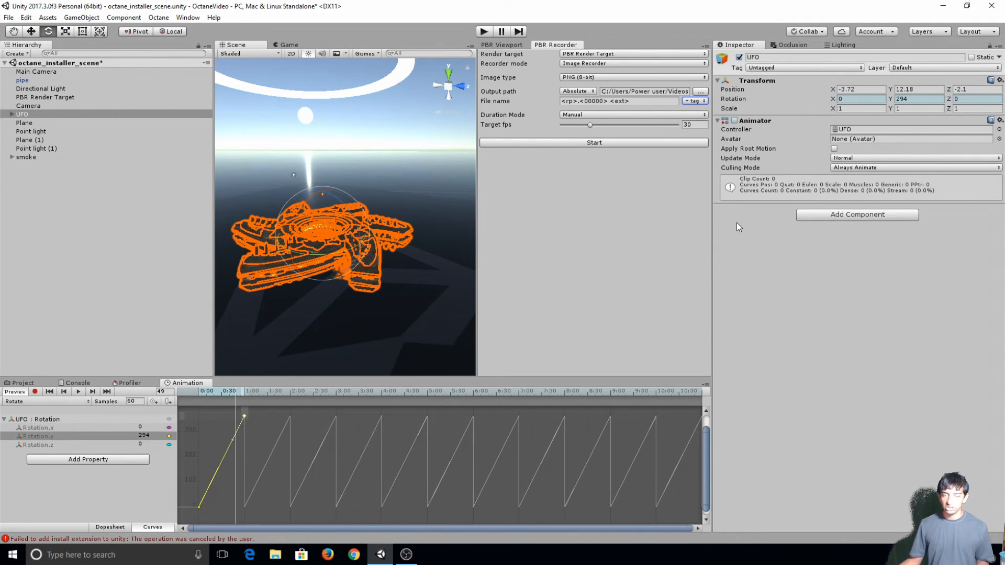
pyautogui.click(574, 116)
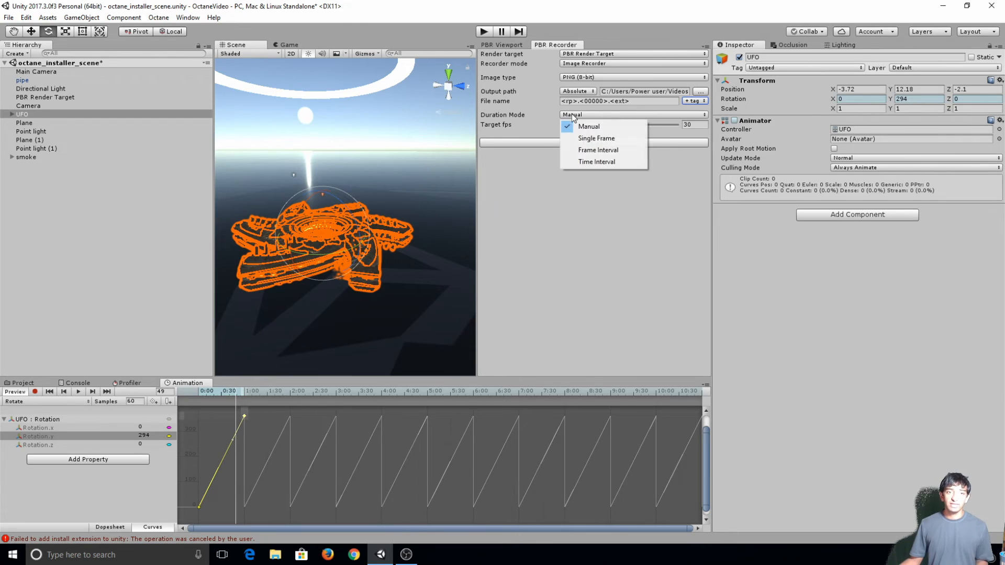
pyautogui.click(602, 162)
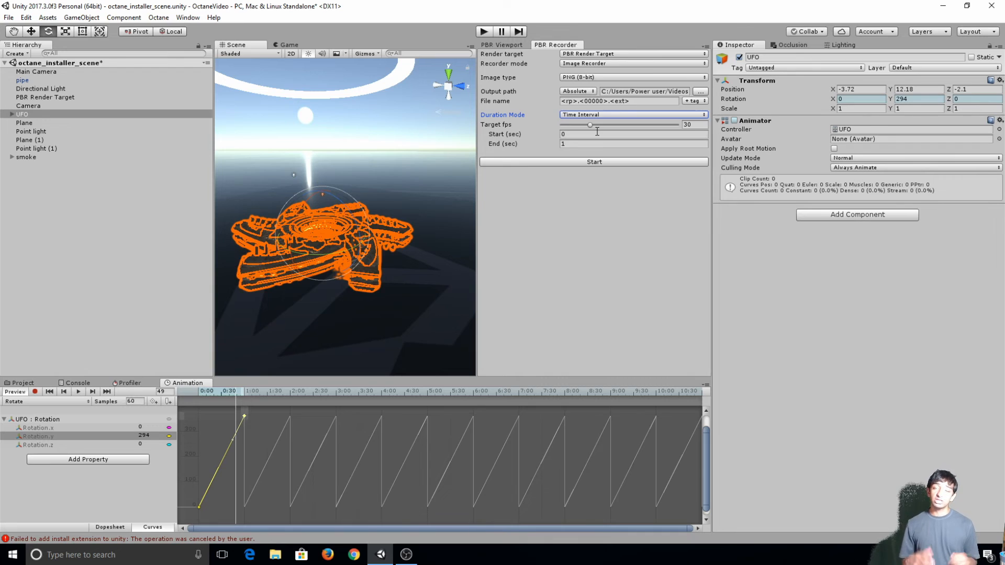
# Return to the PBR Viewport and bring up the PBR Render Target's settings
pyautogui.click(501, 46)
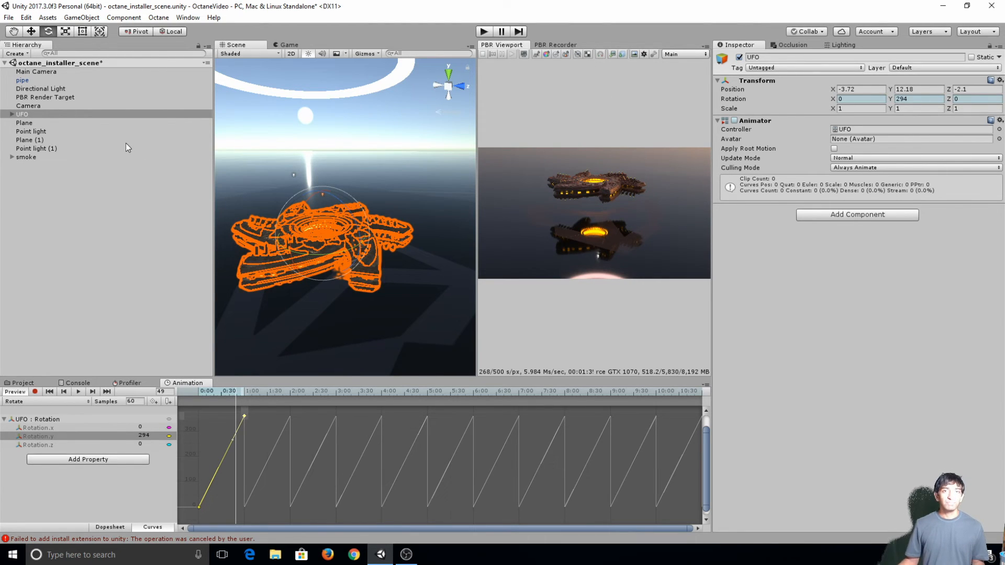
pyautogui.click(93, 123)
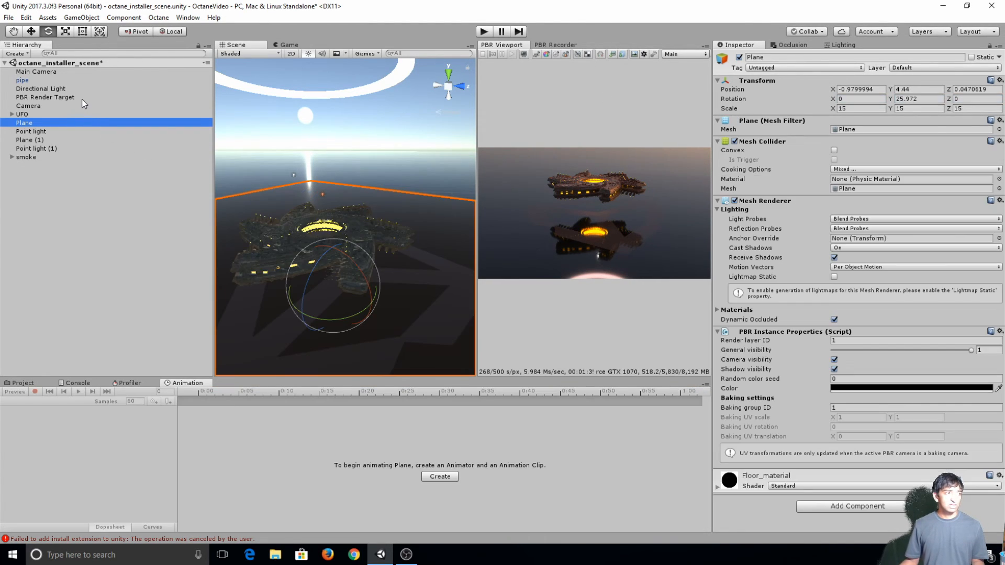
pyautogui.click(82, 98)
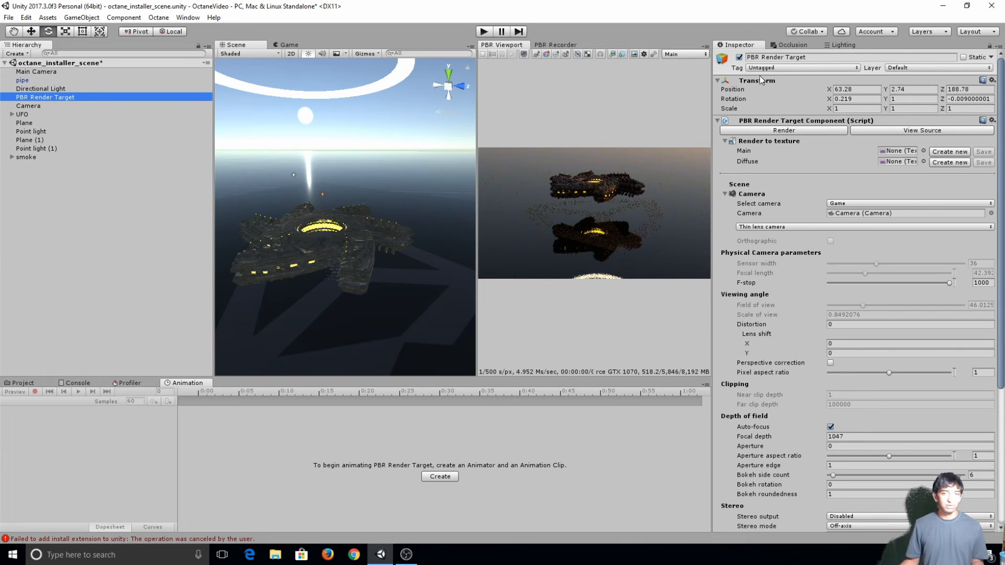
# Select Box009 under the UFO's UFO_Spoke_prefab (1) and expand its UFO_Hull_mat material to examine the Octane textures
pyautogui.click(12, 115)
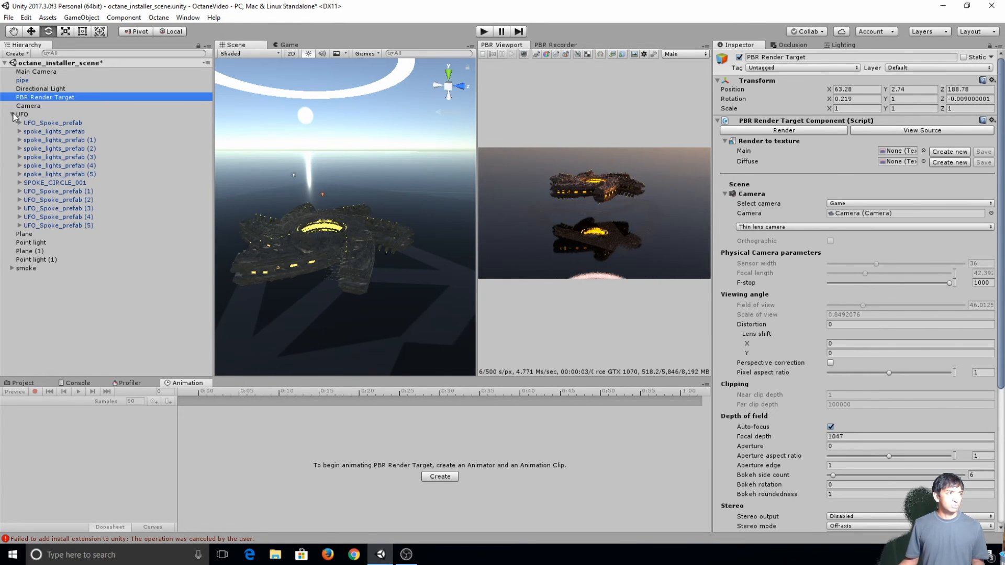
pyautogui.click(19, 191)
pyautogui.click(43, 208)
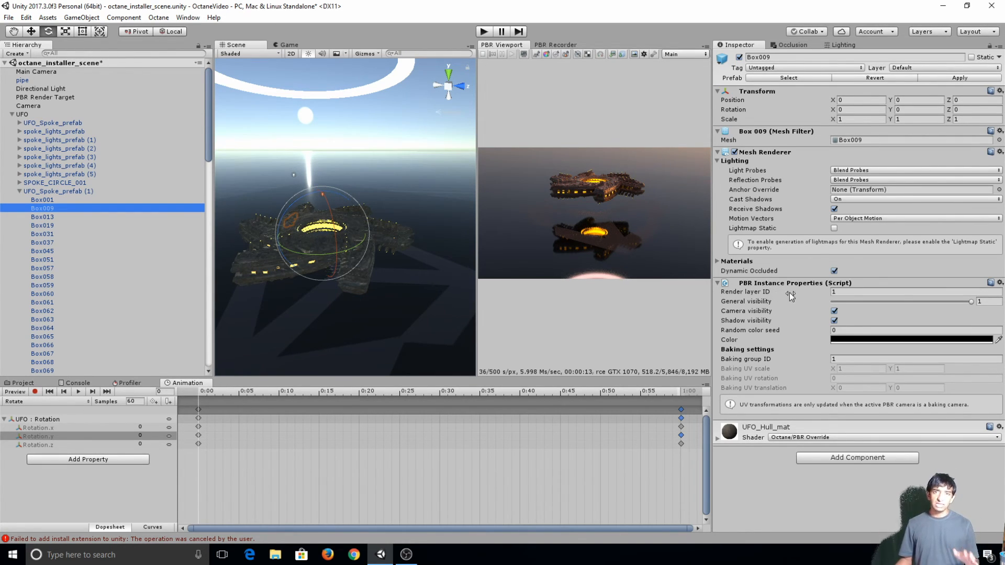
pyautogui.click(720, 441)
pyautogui.scroll(-3, 788, 417)
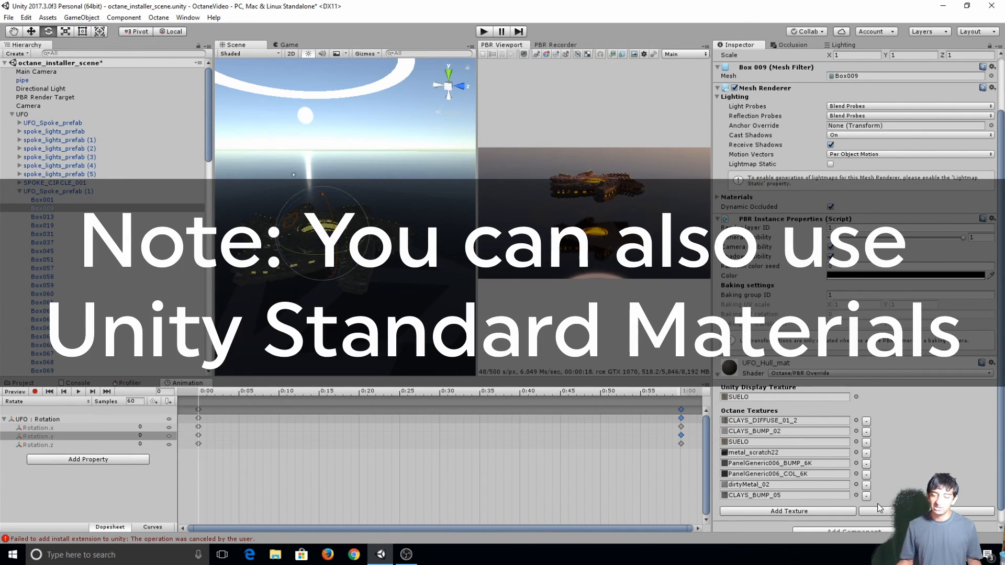
pyautogui.scroll(-1, 880, 508)
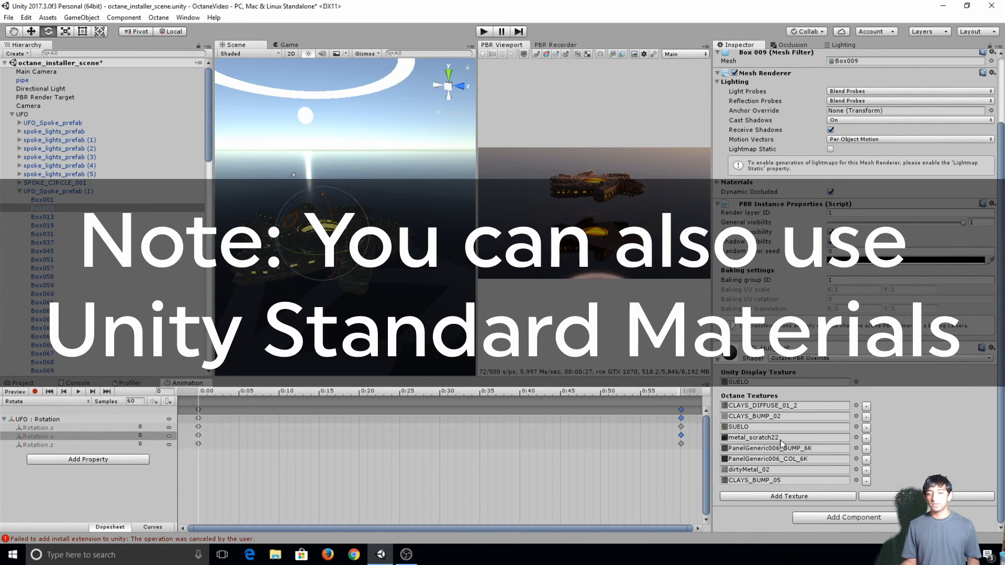
# Open UFO_Hull_mat in Octane's node graph editor and follow the nodes from the textures down to Material out
pyautogui.click(926, 496)
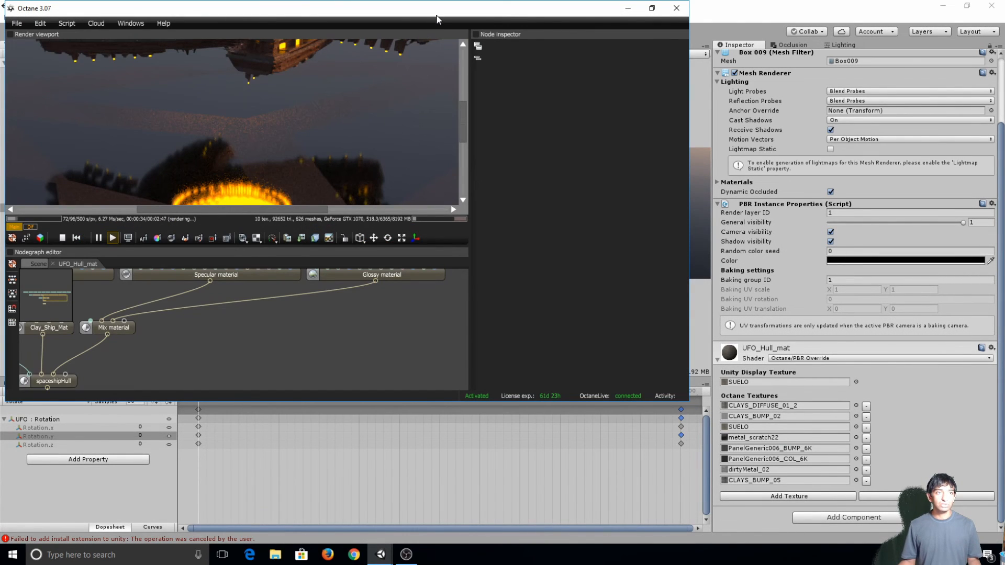
pyautogui.moveTo(437, 19); pyautogui.dragTo(623, 19)
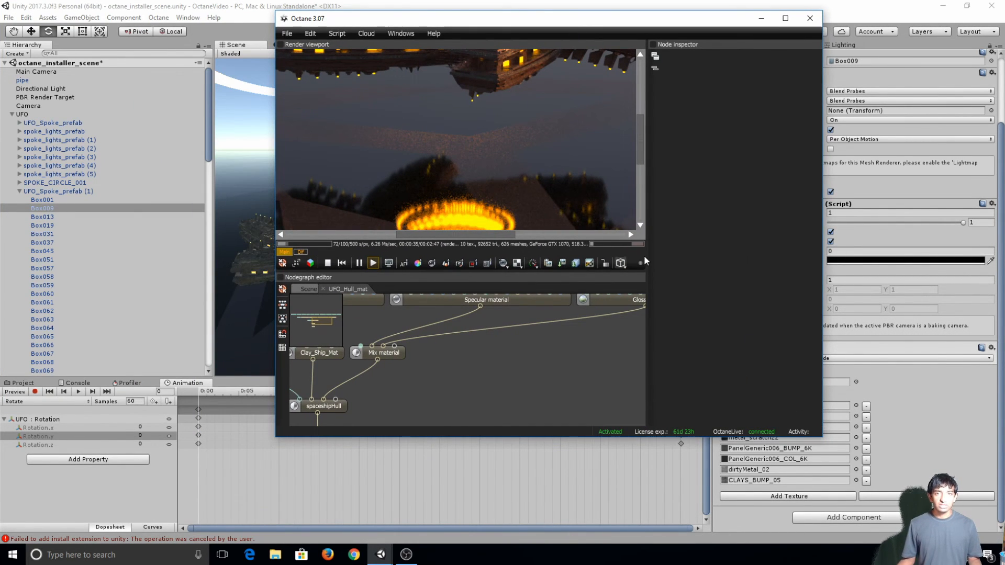
pyautogui.scroll(-5, 505, 338)
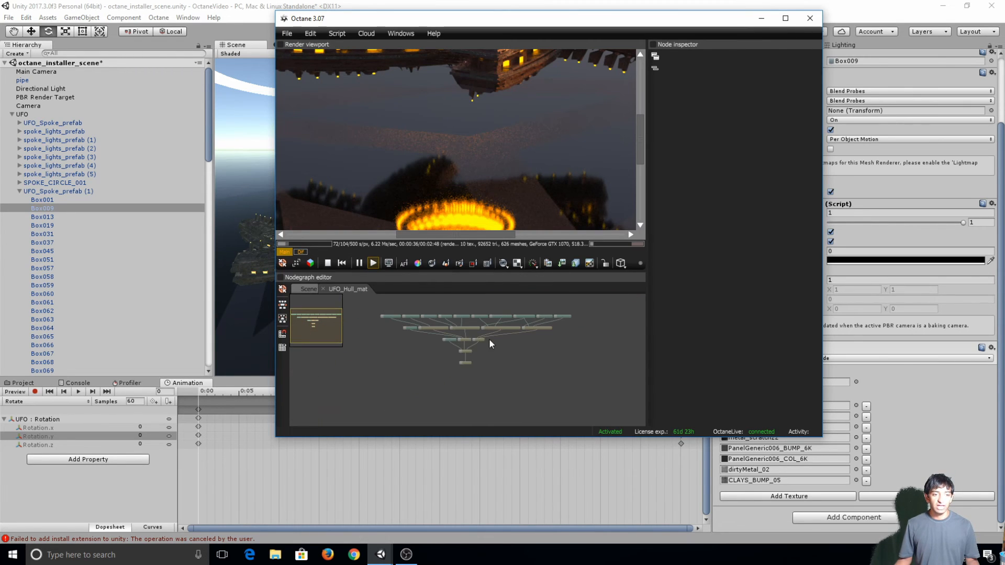
pyautogui.scroll(2, 463, 348)
pyautogui.scroll(5, 448, 349)
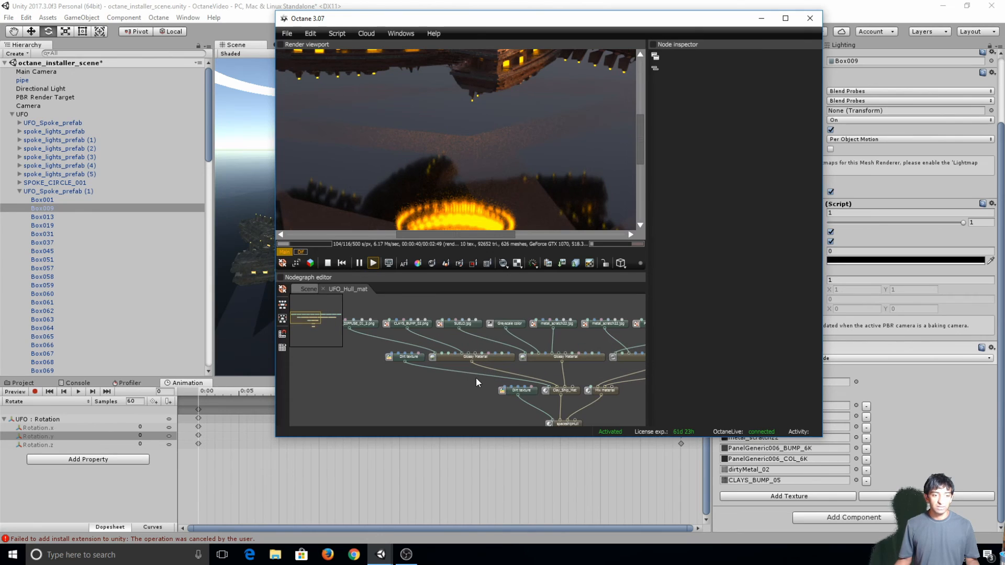
pyautogui.scroll(1, 450, 347)
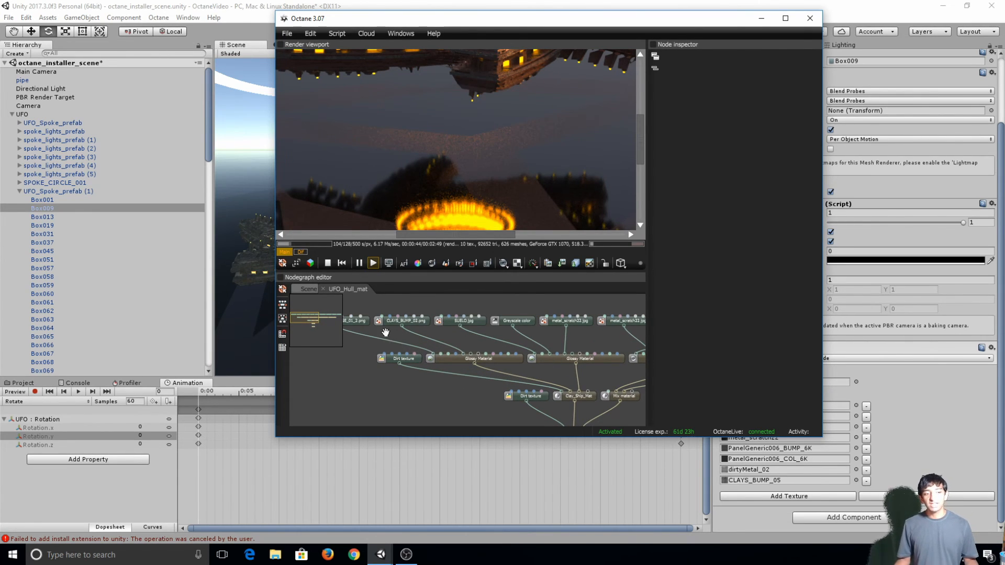
pyautogui.moveTo(386, 333); pyautogui.dragTo(441, 329, button='middle')
pyautogui.moveTo(560, 378); pyautogui.dragTo(499, 309, button='middle')
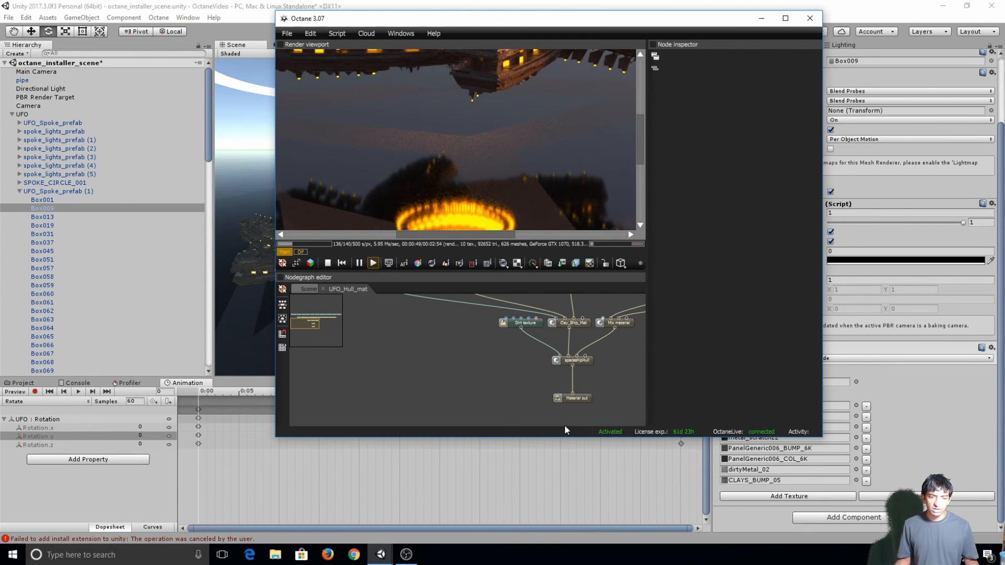
pyautogui.scroll(2, 558, 394)
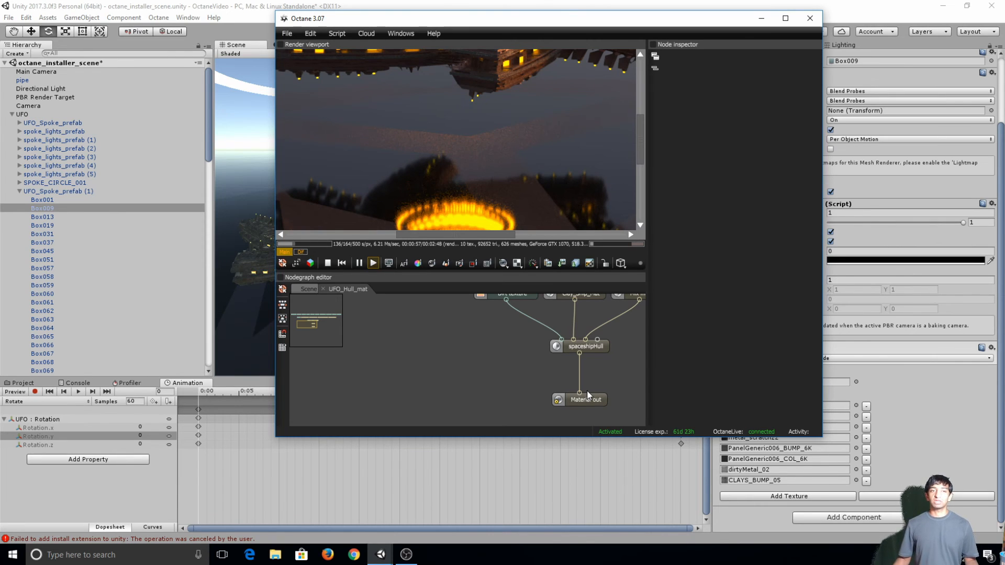
# Examine how the texture and Glossy Material nodes feed Clay_Ship_Mat in the UFO_Hull_mat graph, and close the Octane window
pyautogui.scroll(-1, 546, 353)
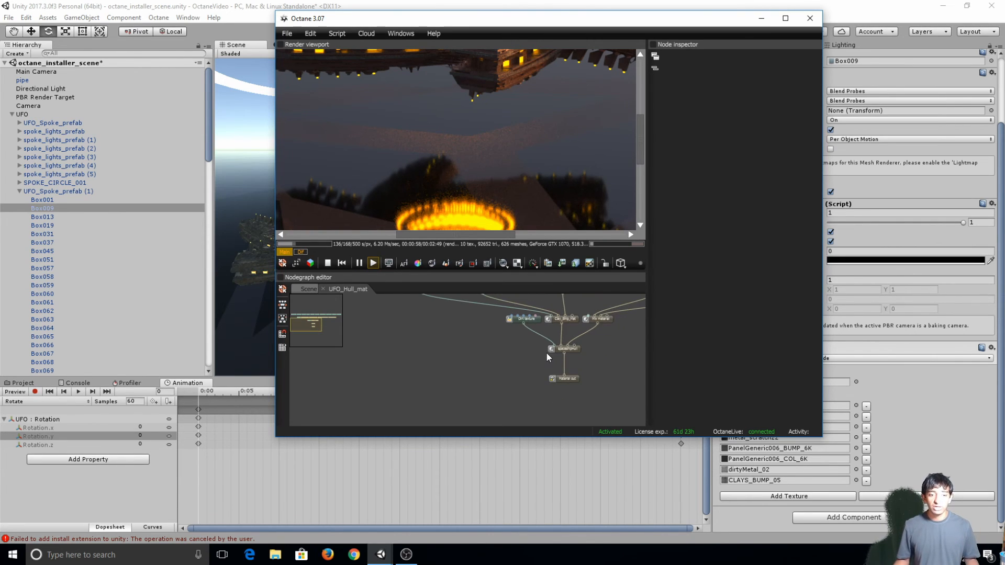
pyautogui.scroll(-1, 523, 344)
pyautogui.scroll(-1, 523, 349)
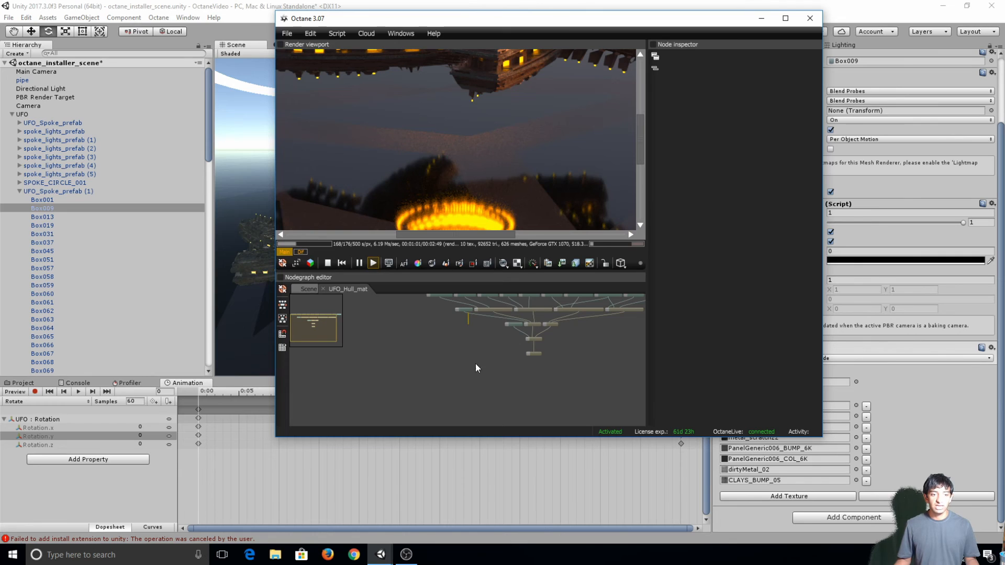
pyautogui.moveTo(459, 342); pyautogui.dragTo(478, 406)
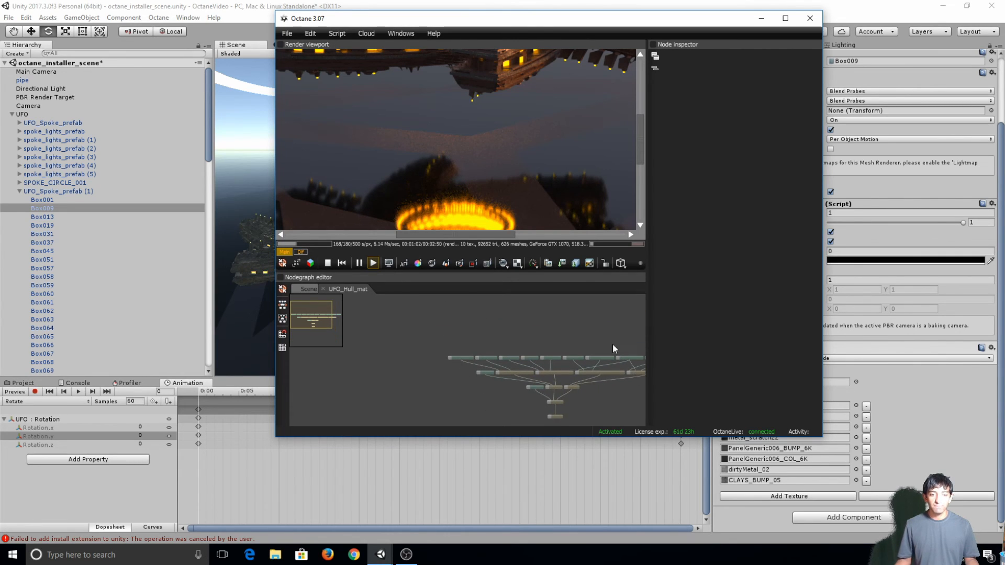
pyautogui.scroll(4, 568, 383)
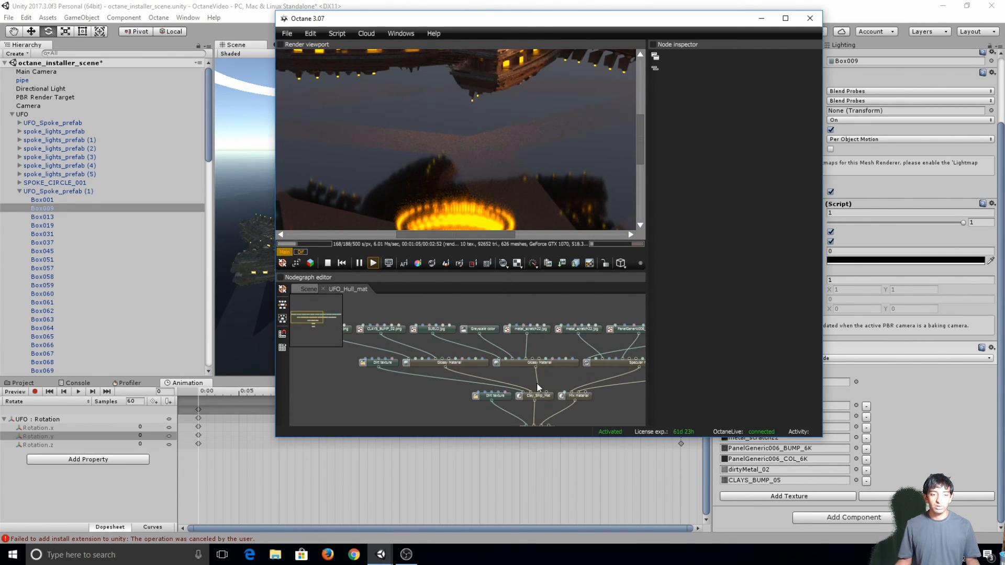
pyautogui.moveTo(544, 372); pyautogui.dragTo(610, 359)
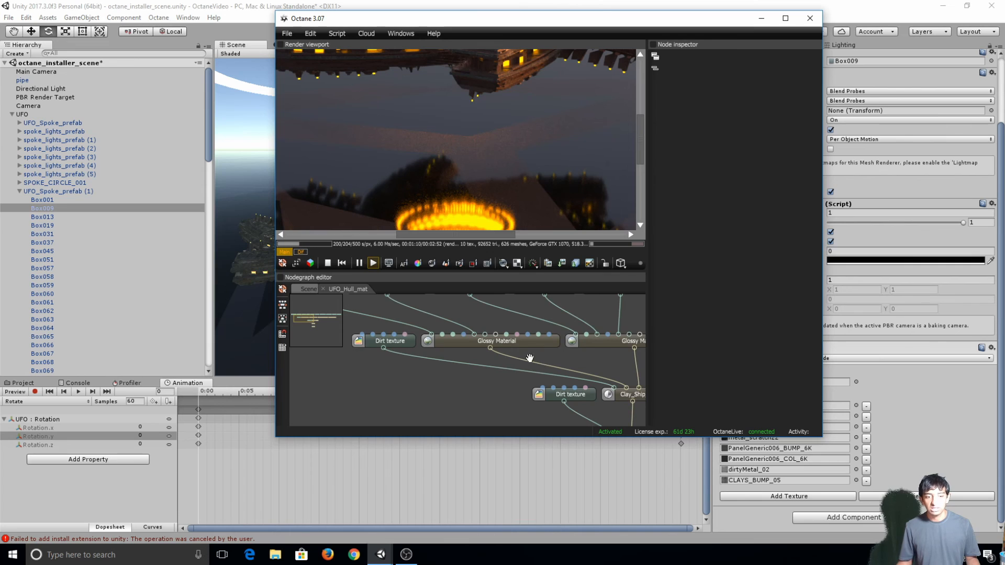
pyautogui.scroll(-3, 534, 358)
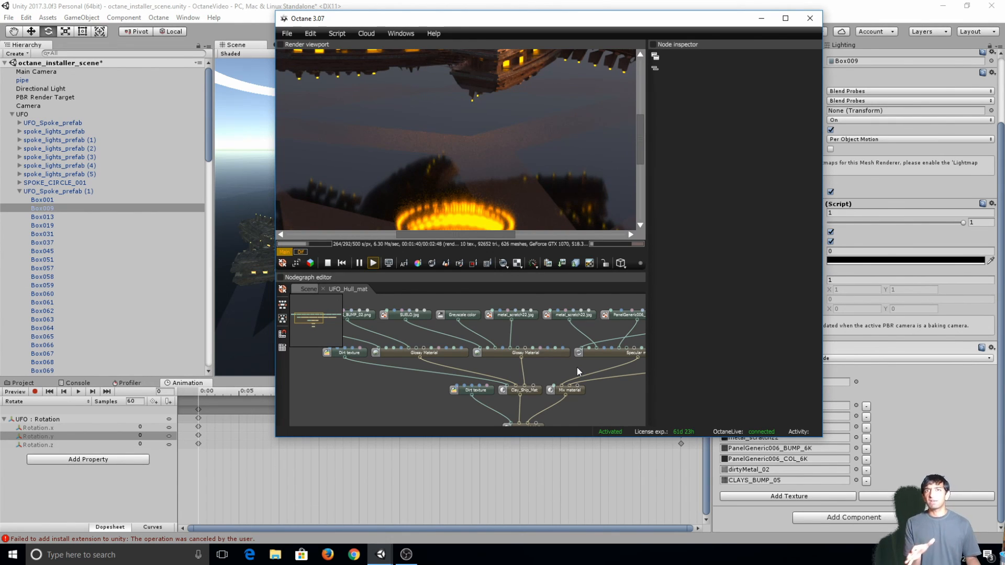
pyautogui.moveTo(547, 170); pyautogui.dragTo(550, 162)
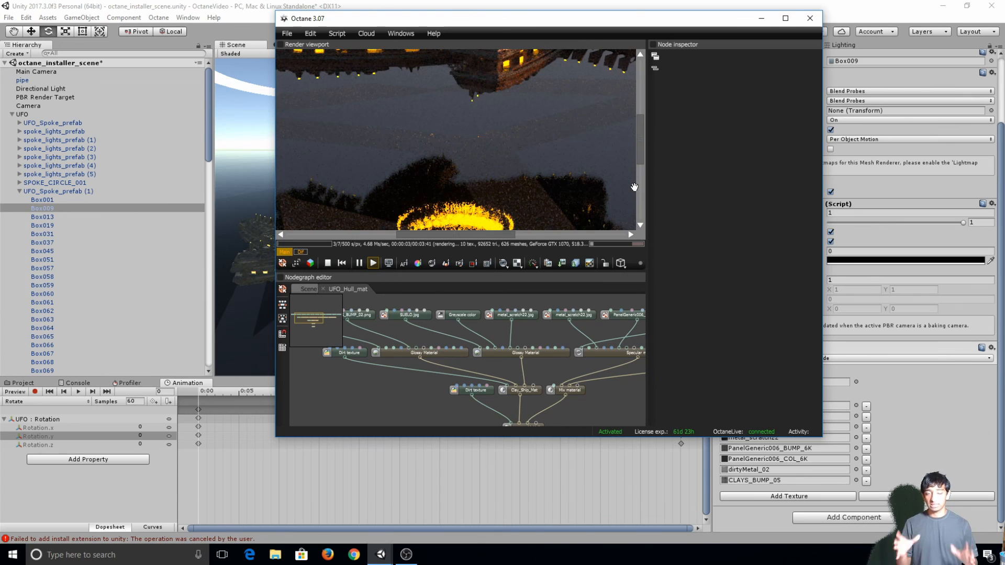
pyautogui.click(809, 19)
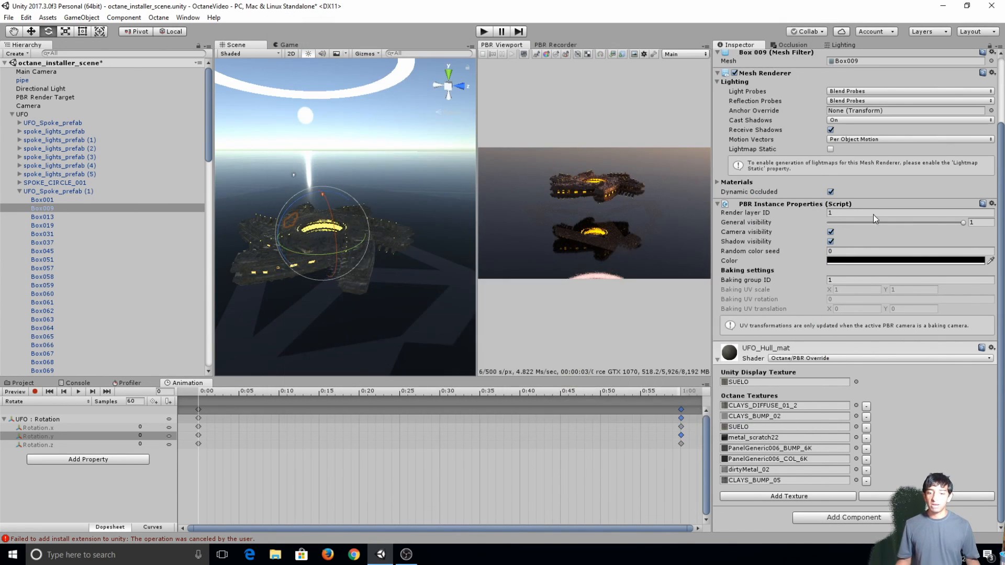